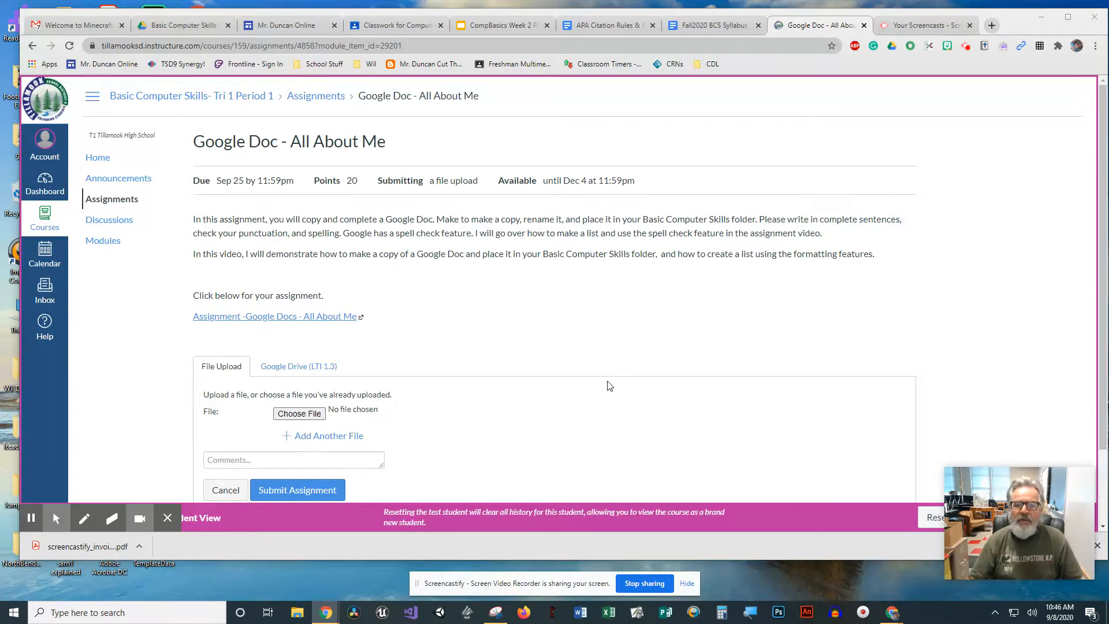
Open the linked Google Docs assignment "All About Me" and start making a copy of the document.
{"action": "left_click", "coordinate": [275, 317]}
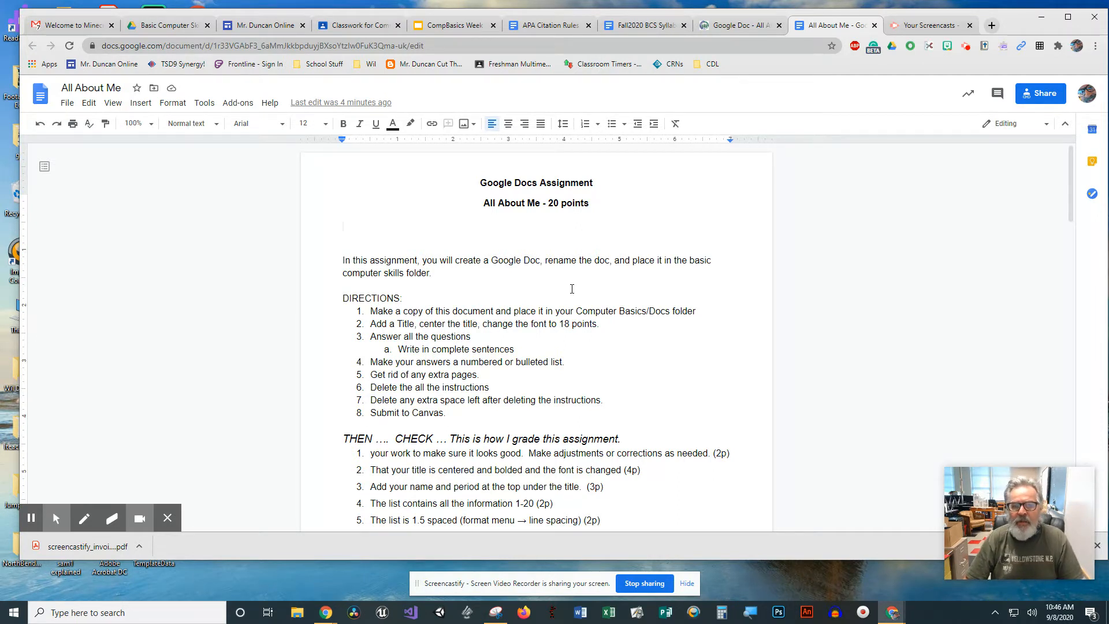
{"action": "left_click", "coordinate": [67, 104]}
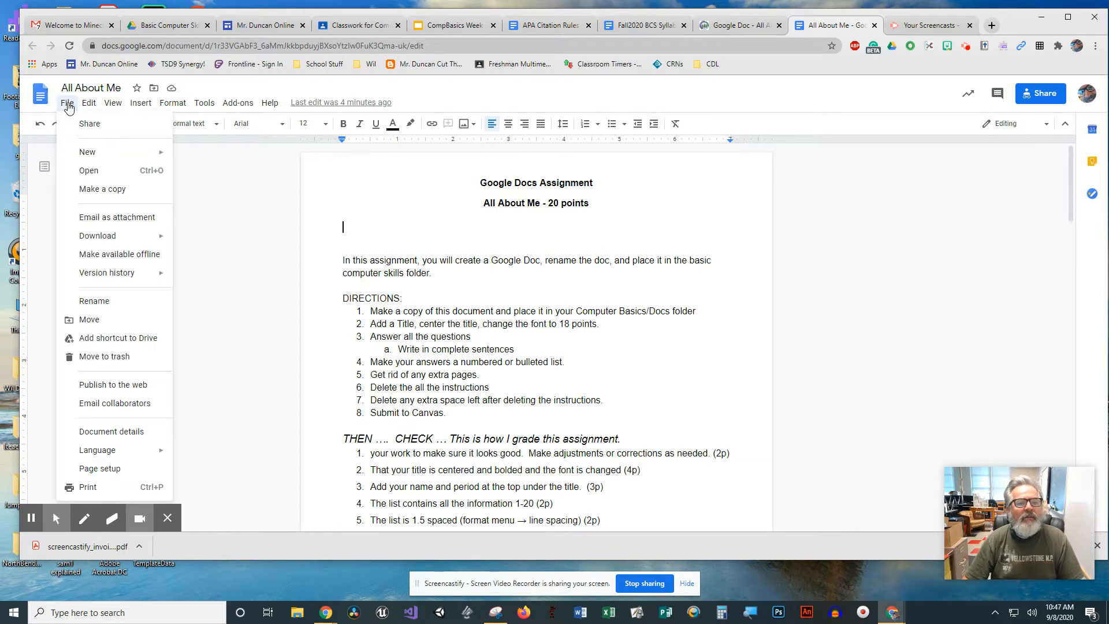
{"action": "left_click", "coordinate": [113, 189]}
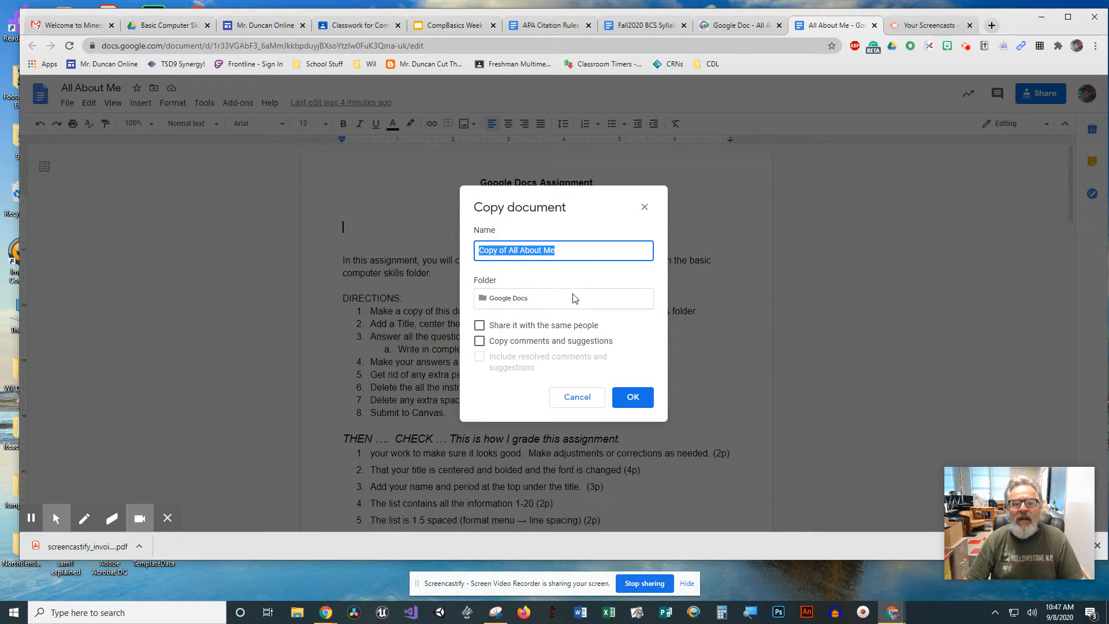
Name the document copy "All About Me - " followed by the teacher's title and surname.
{"action": "left_click", "coordinate": [509, 254]}
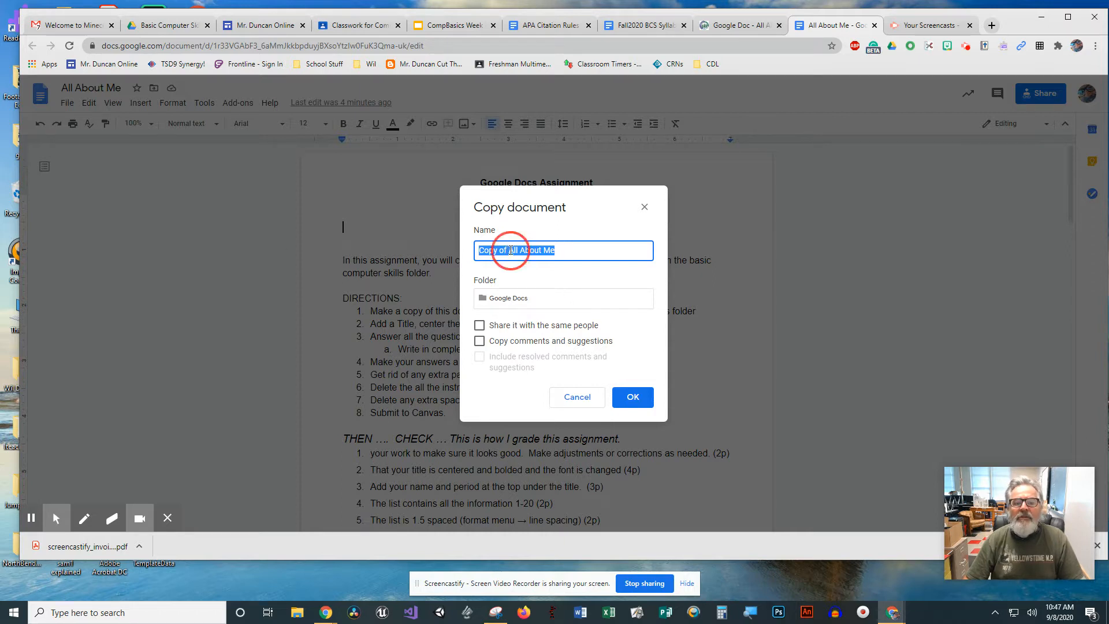
{"action": "key", "text": "BackSpace"}
{"action": "key", "text": "BackSpace"}
{"action": "key", "text": "BackSpace"}
{"action": "key", "text": "BackSpace"}
{"action": "key", "text": "BackSpace"}
{"action": "key", "text": "BackSpace"}
{"action": "key", "text": "BackSpace"}
{"action": "key", "text": "BackSpace"}
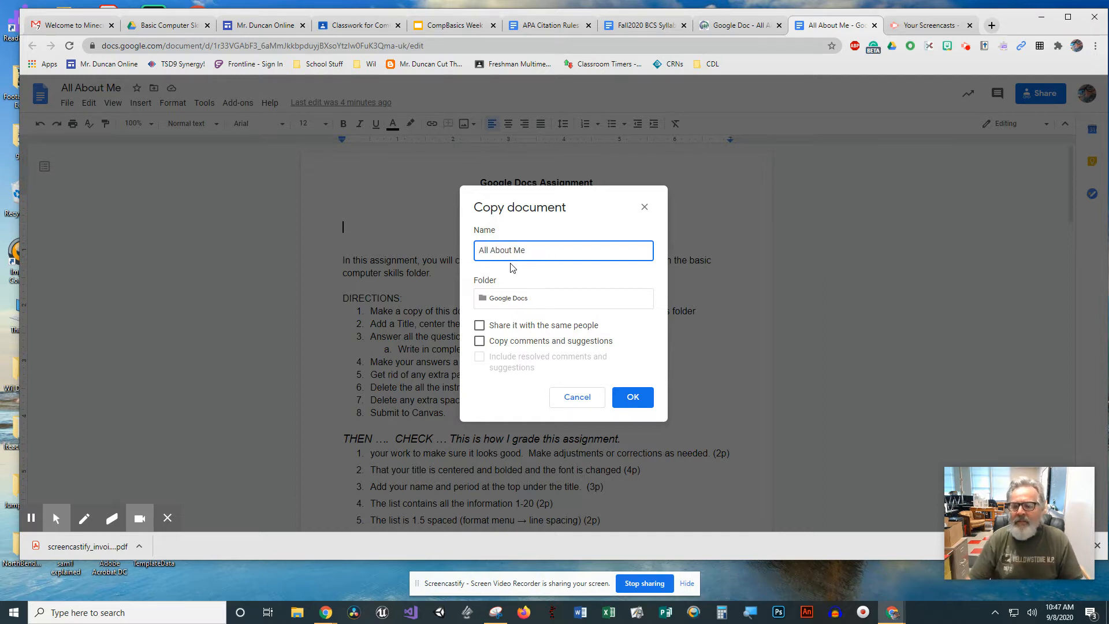
{"action": "left_click", "coordinate": [536, 253]}
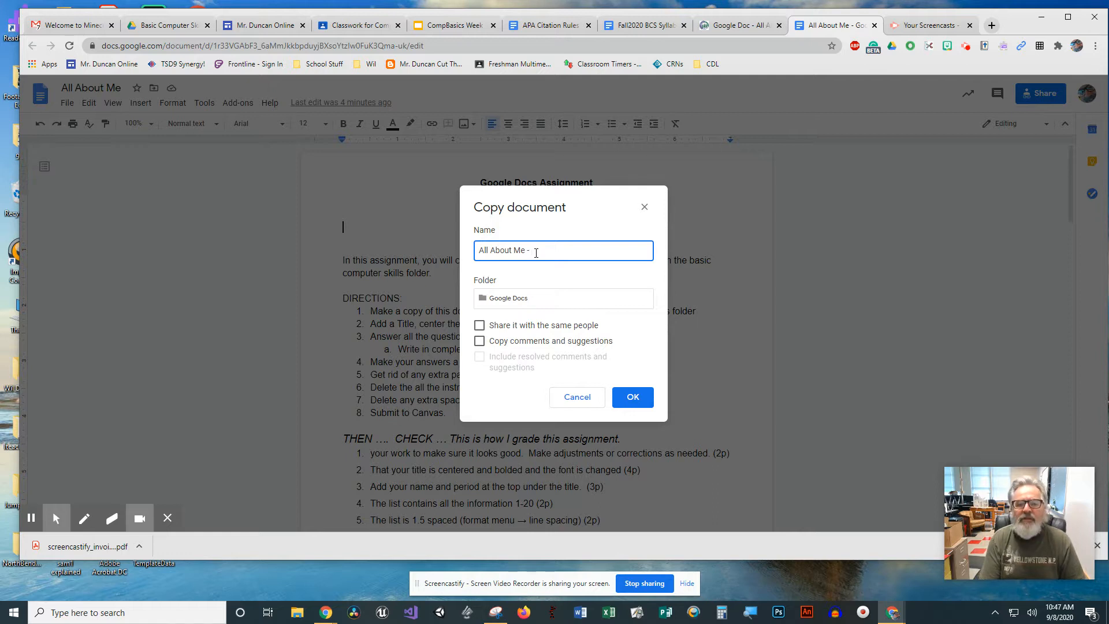
{"action": "type", "text": "- Mr. "}
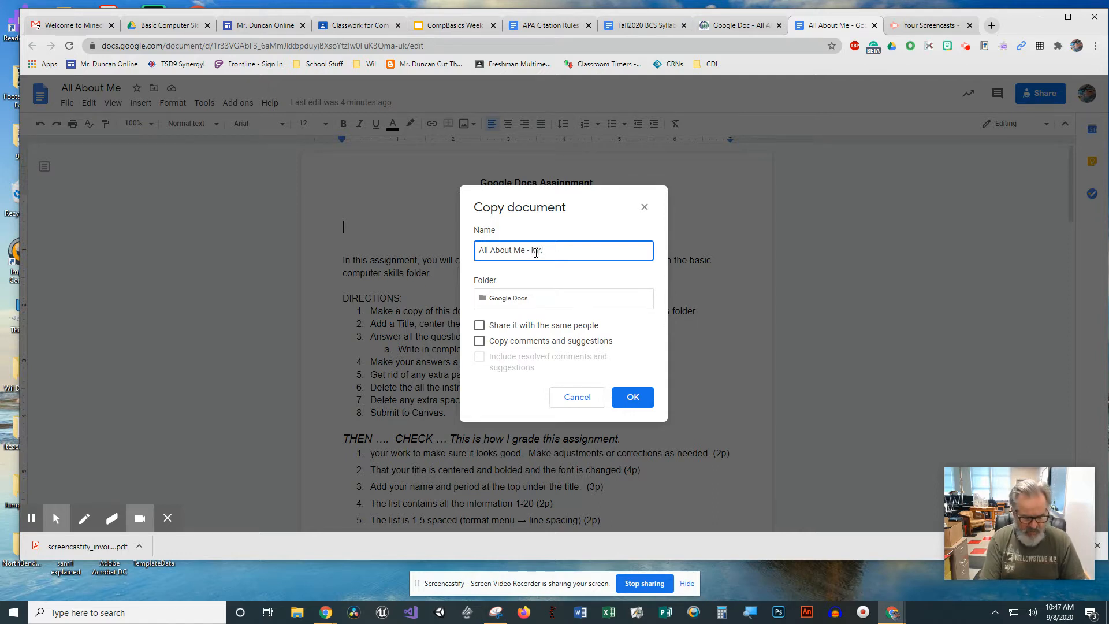
{"action": "type", "text": "Duncan"}
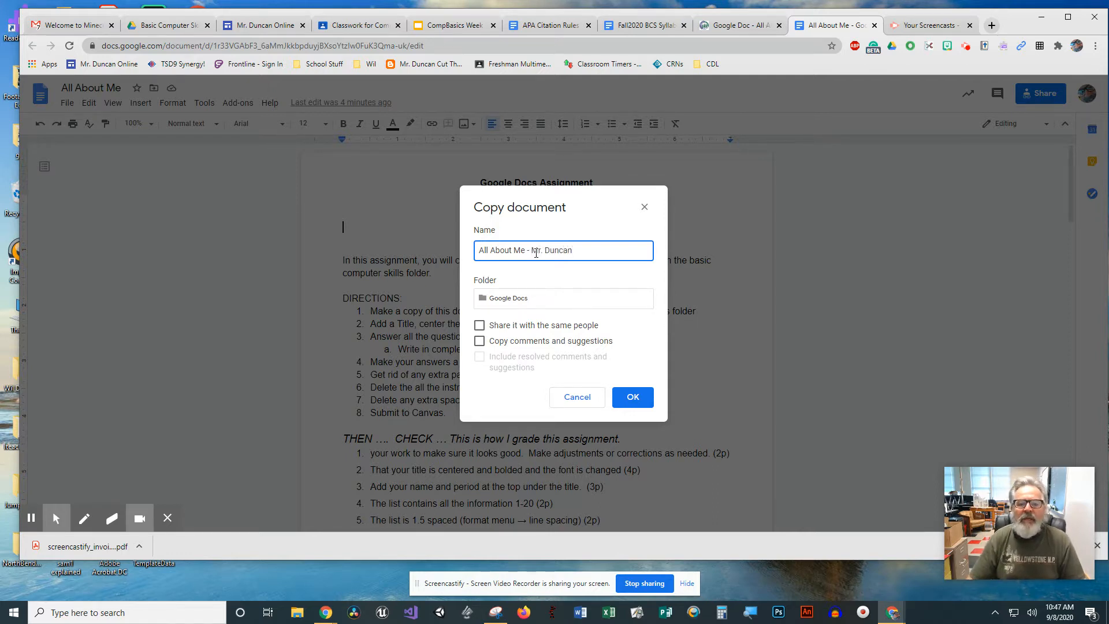
Set the copy's destination to the Basic Computer Skills folder in My Drive, inside 1- Classes and 20-21 Classes.
{"action": "left_click", "coordinate": [509, 301]}
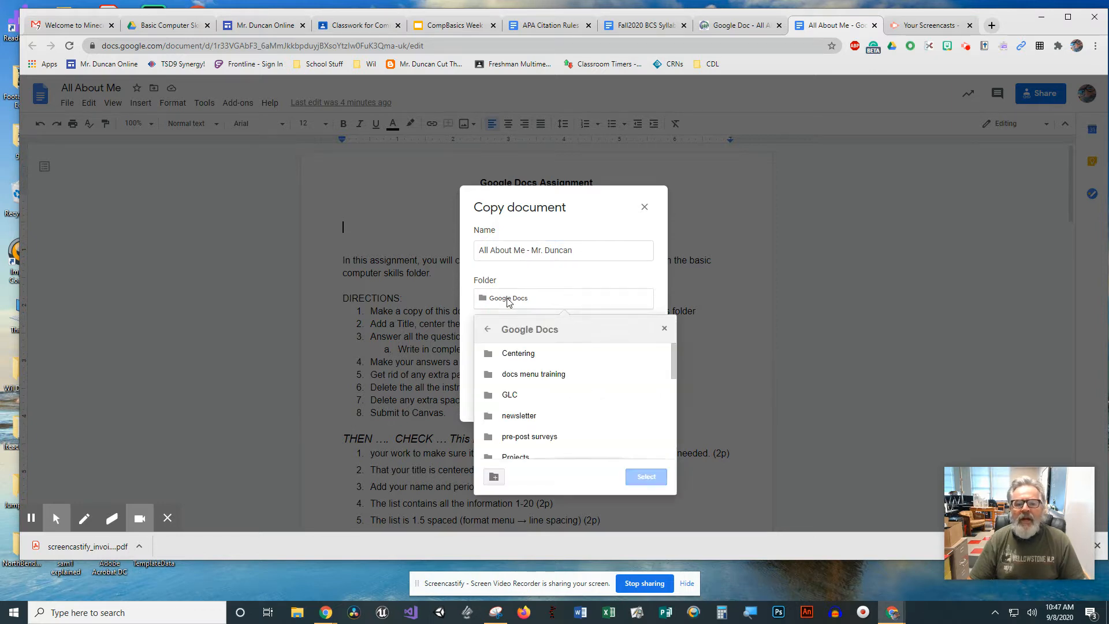
{"action": "left_click", "coordinate": [489, 334]}
{"action": "left_click", "coordinate": [488, 334]}
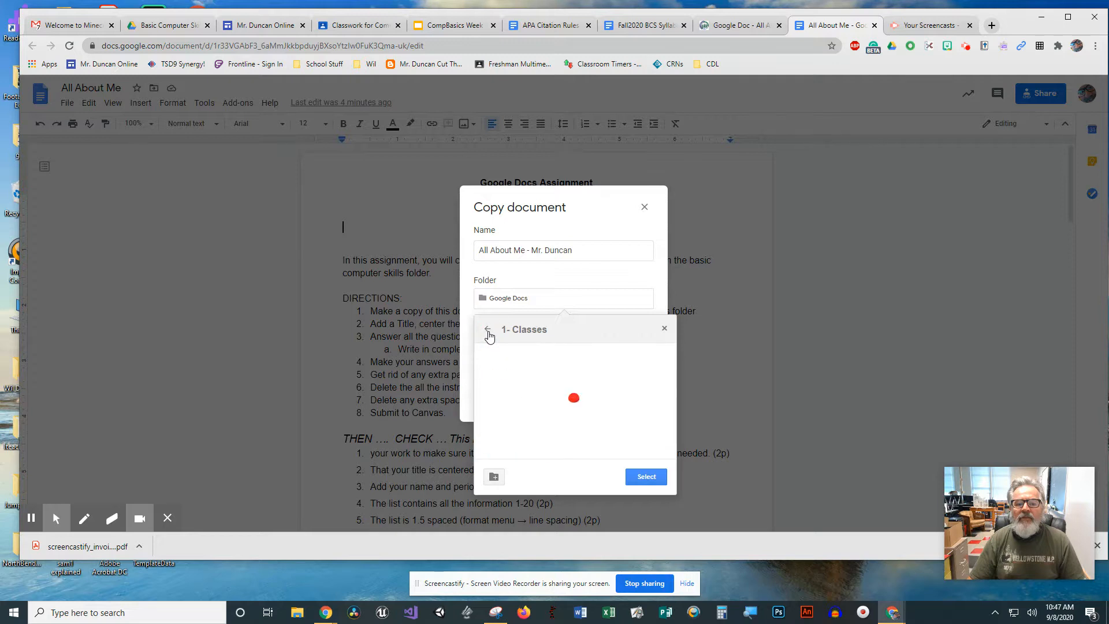
{"action": "left_click", "coordinate": [488, 333]}
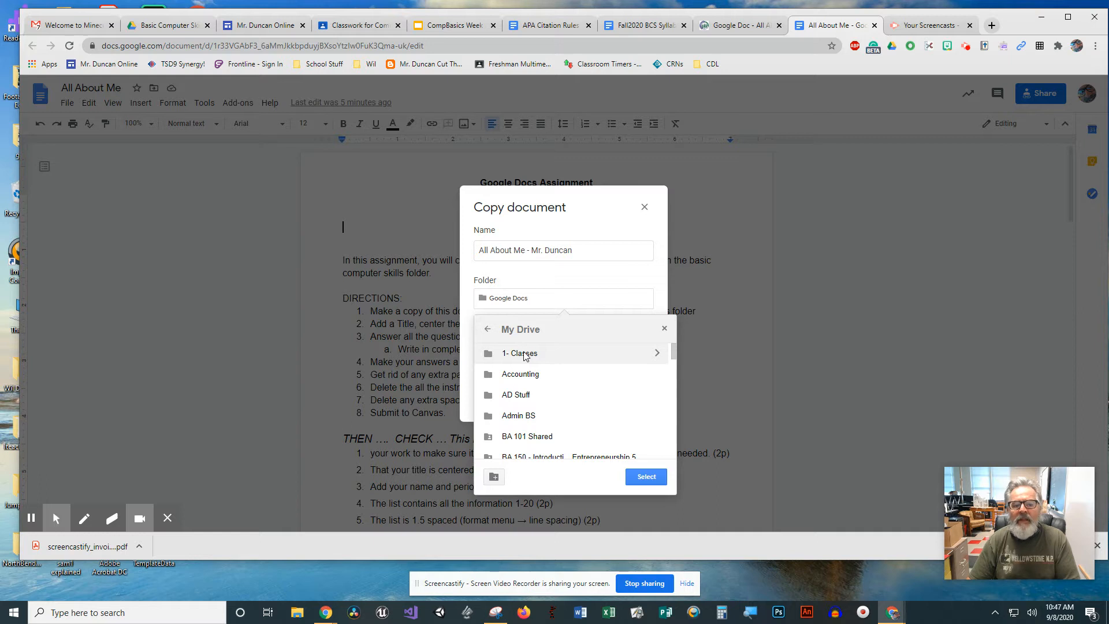
{"action": "left_click", "coordinate": [488, 329]}
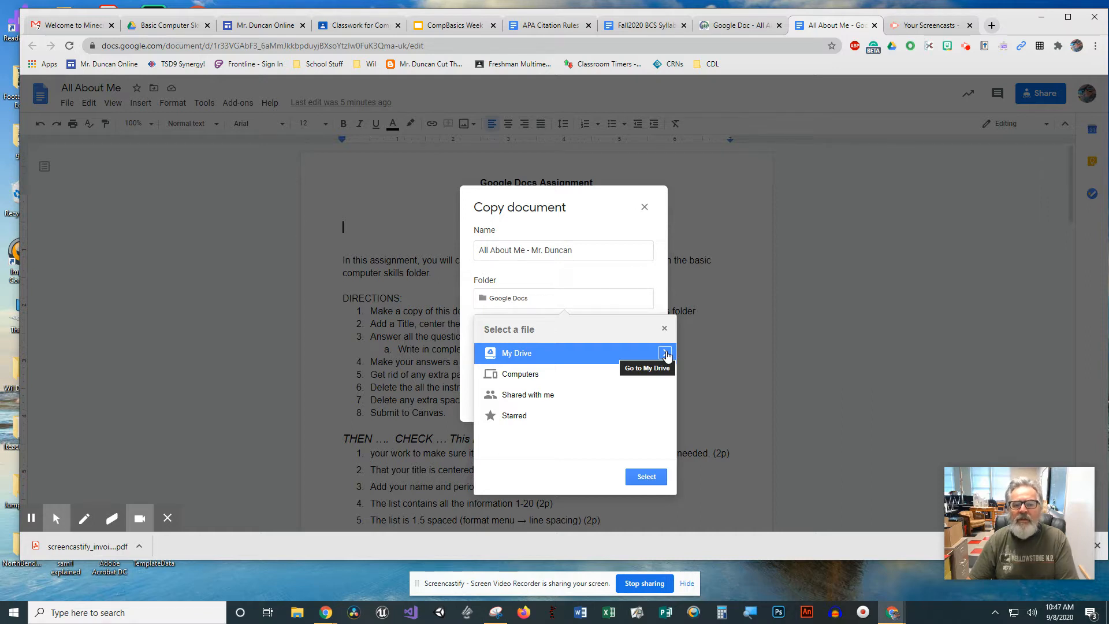
{"action": "left_click", "coordinate": [666, 354]}
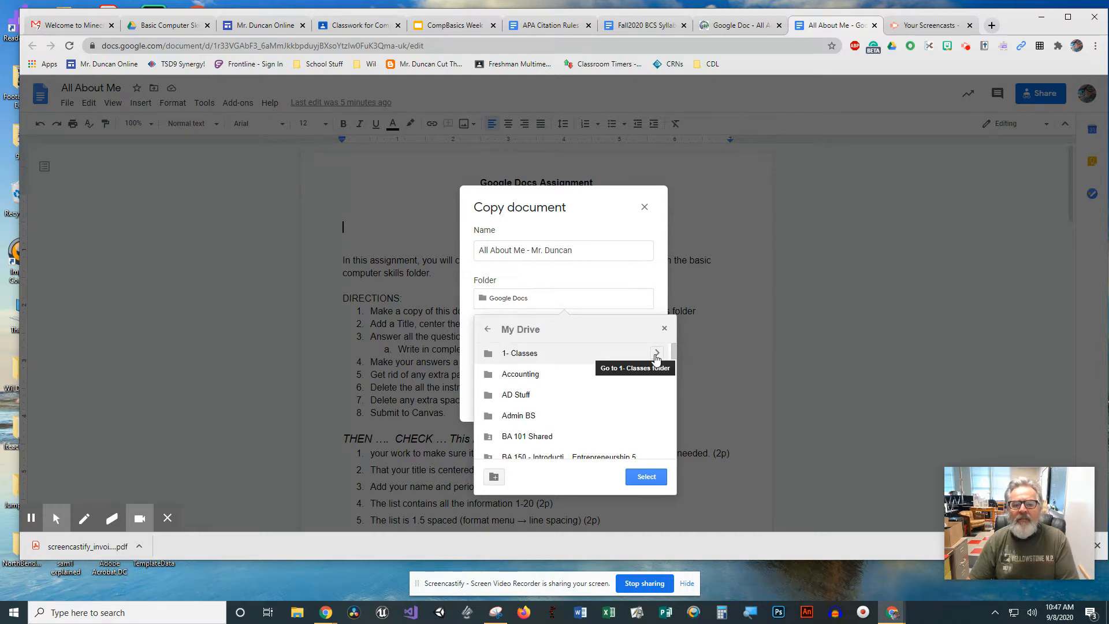
{"action": "left_click", "coordinate": [656, 354]}
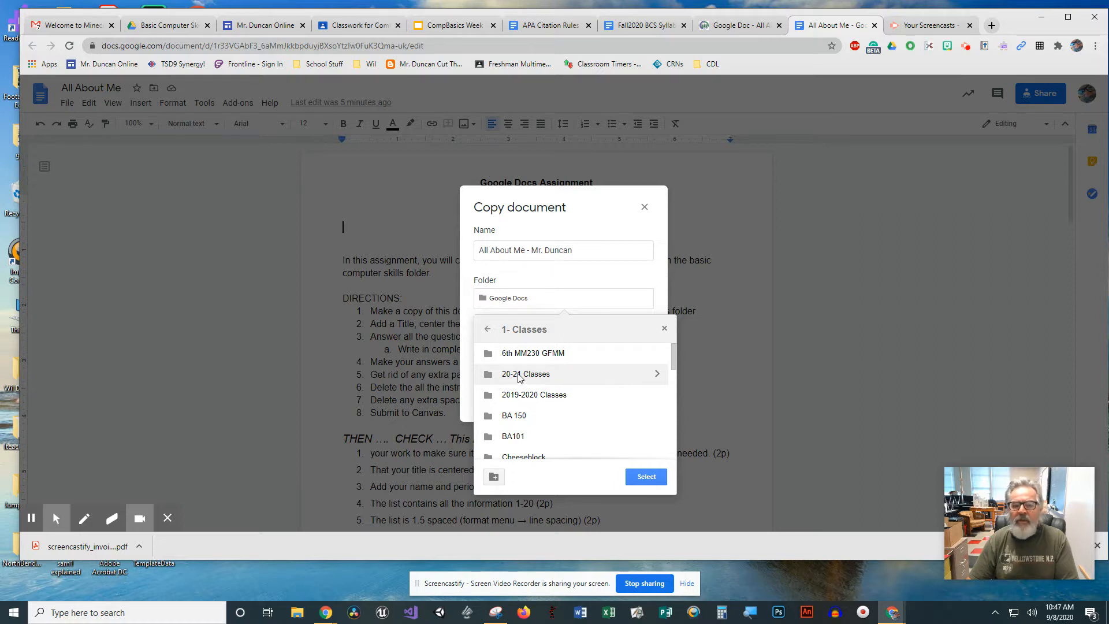
{"action": "left_click", "coordinate": [661, 378]}
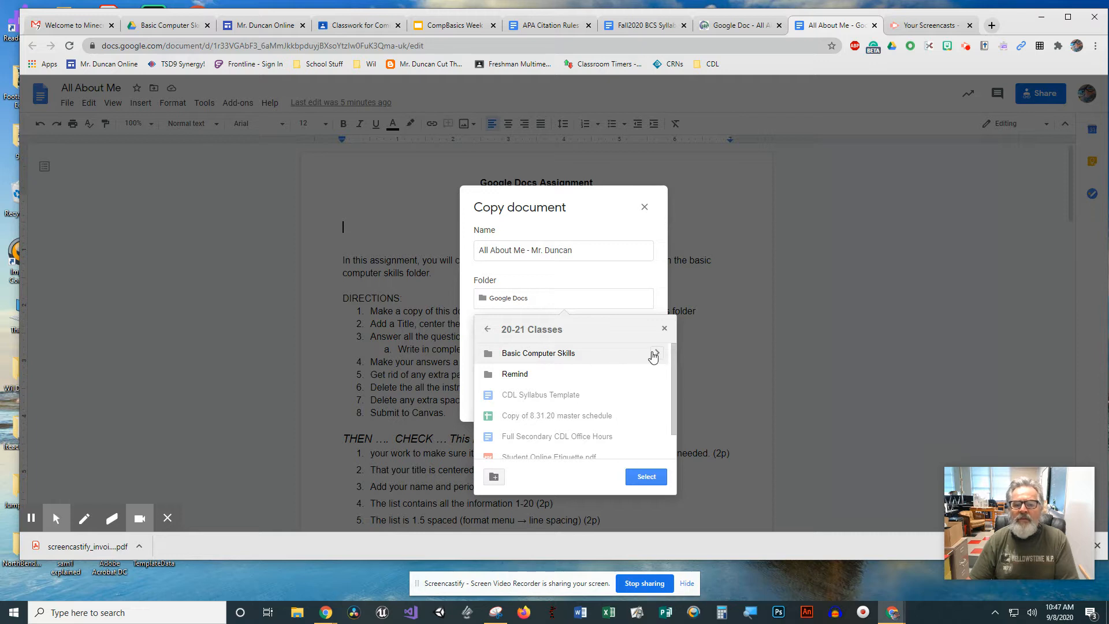
{"action": "left_click", "coordinate": [655, 353]}
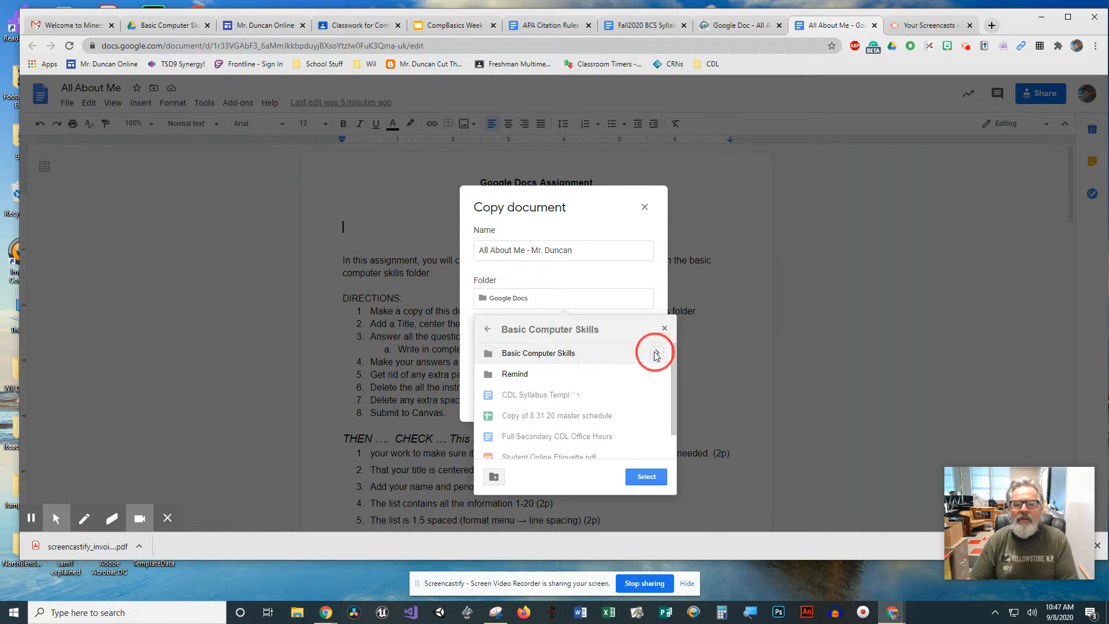
{"action": "left_click", "coordinate": [641, 478]}
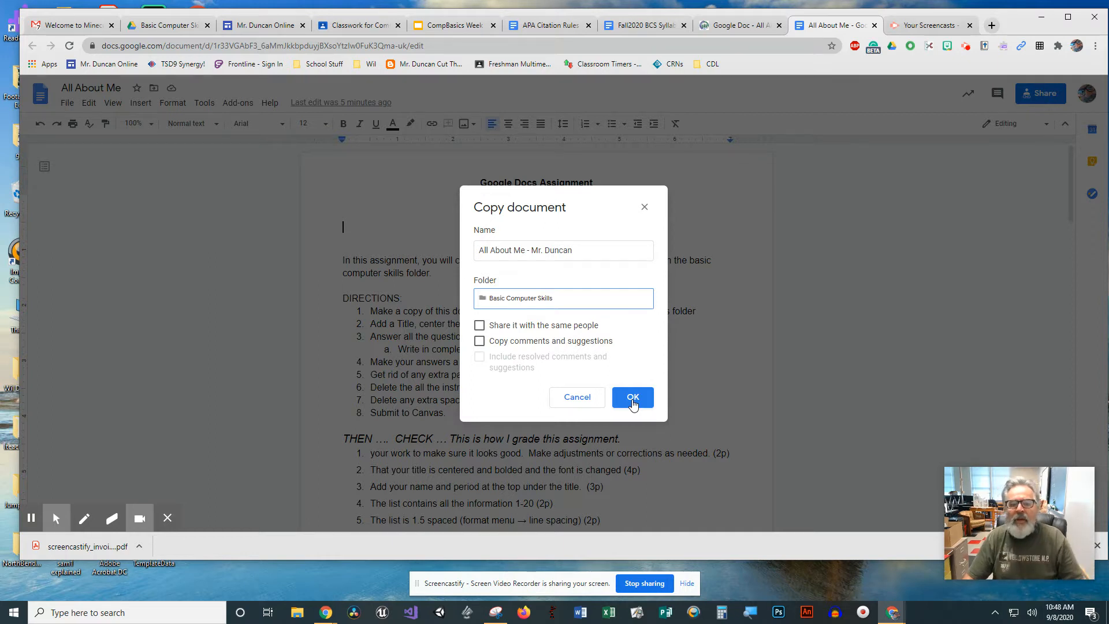
Create the copy in the chosen Basic Computer Skills folder and close the original document.
{"action": "left_click", "coordinate": [569, 301]}
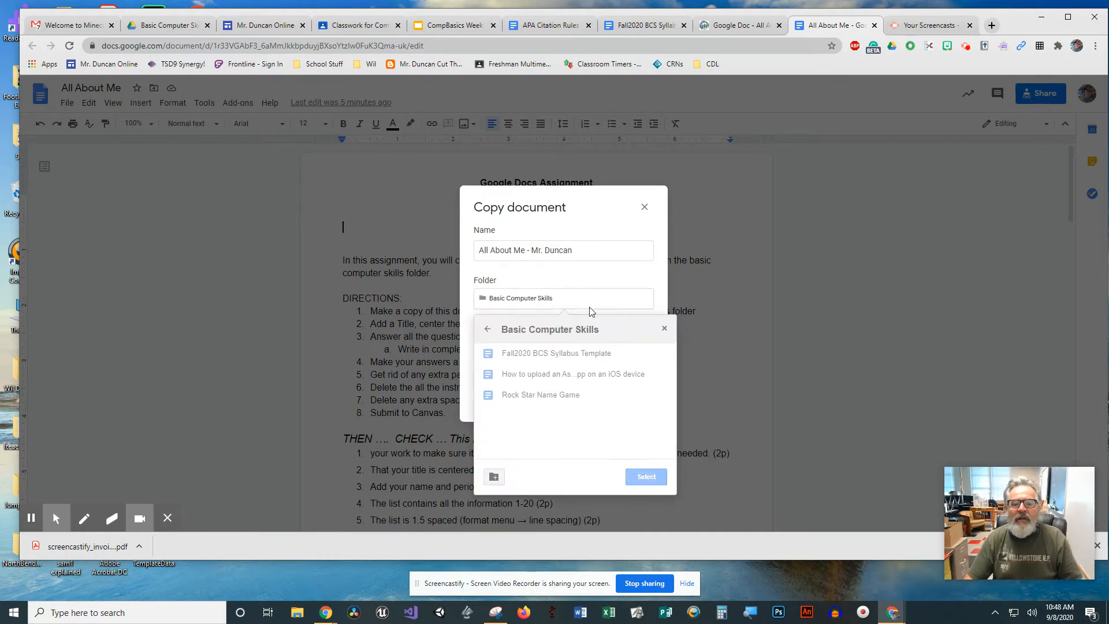
{"action": "left_click", "coordinate": [663, 328]}
{"action": "left_click", "coordinate": [632, 398]}
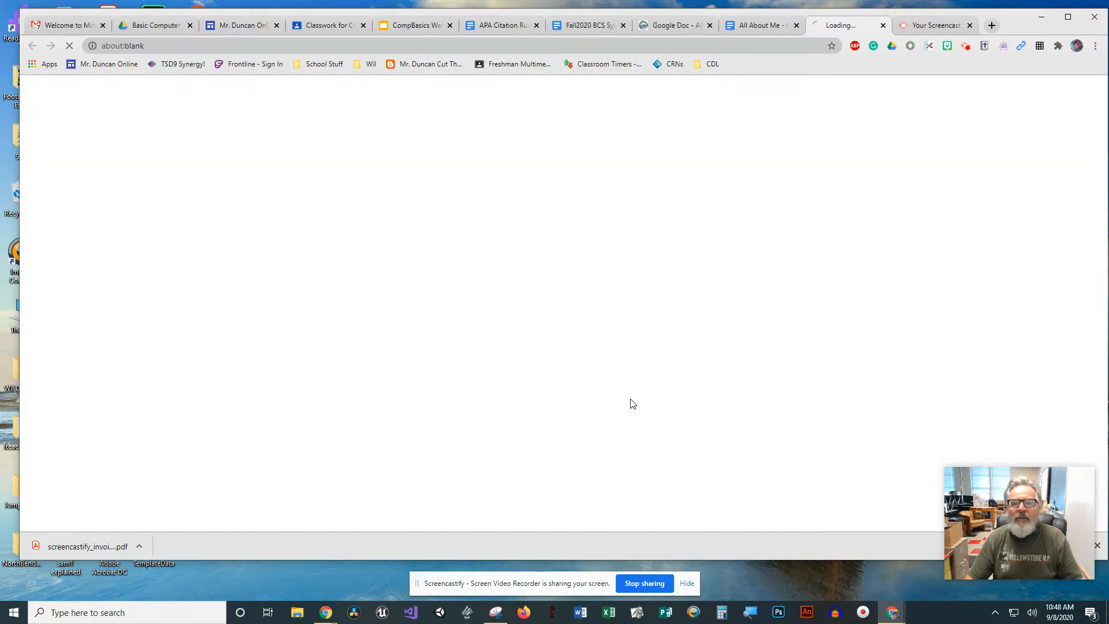
{"action": "left_click", "coordinate": [643, 224]}
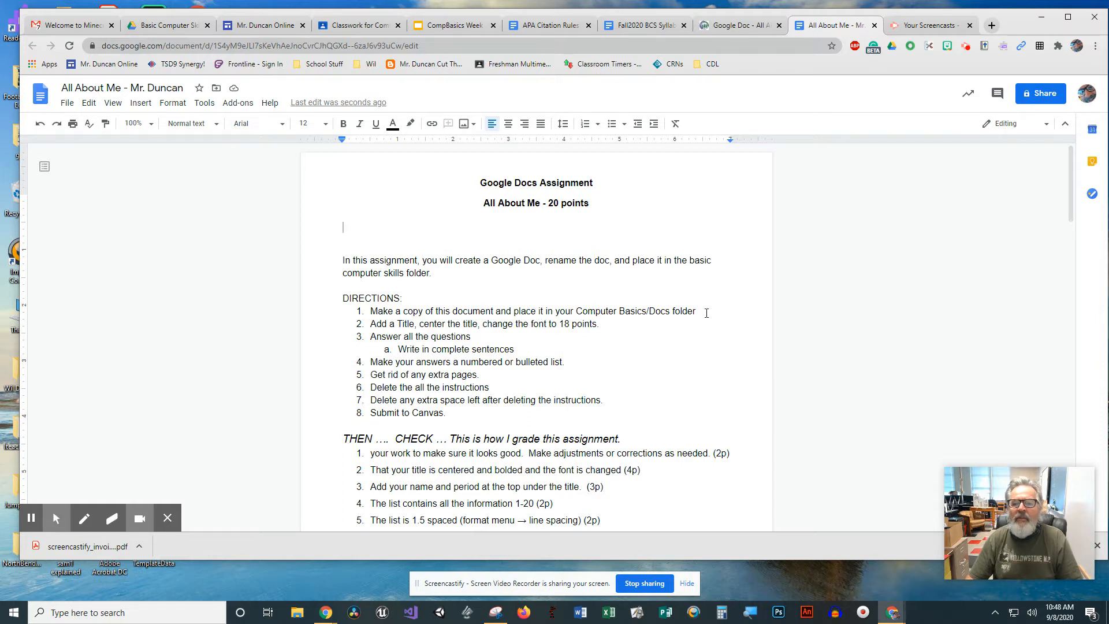
Delete the first item under DIRECTIONS, about making a copy of the document, and remove its list number.
{"action": "left_click_drag", "start_coordinate": [706, 312], "coordinate": [360, 312]}
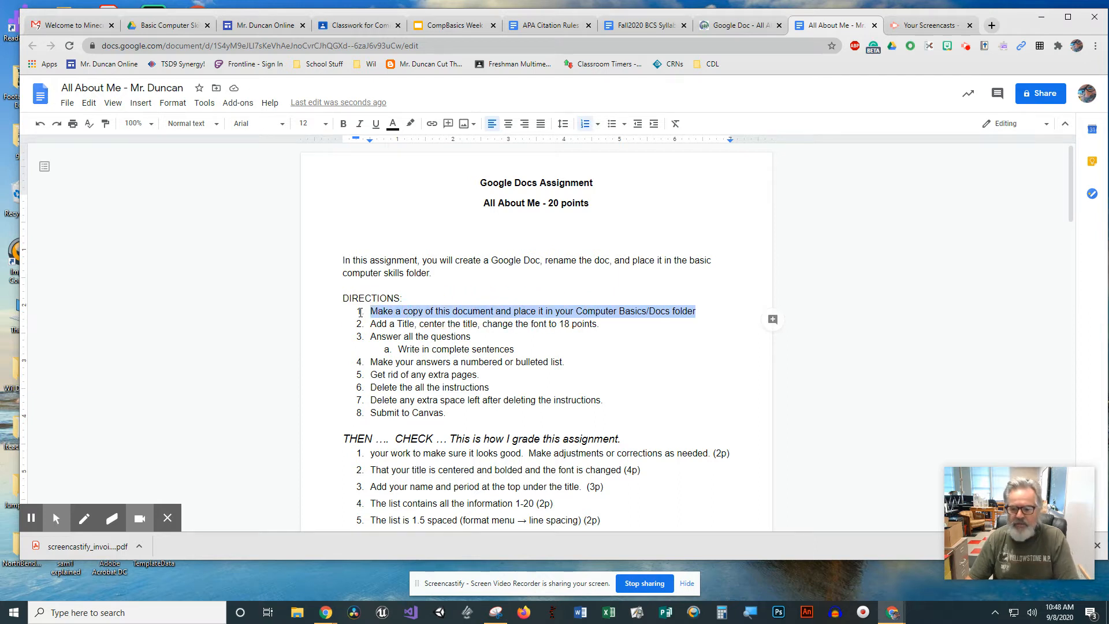
{"action": "key", "text": "BackSpace"}
{"action": "key", "text": "BackSpace"}
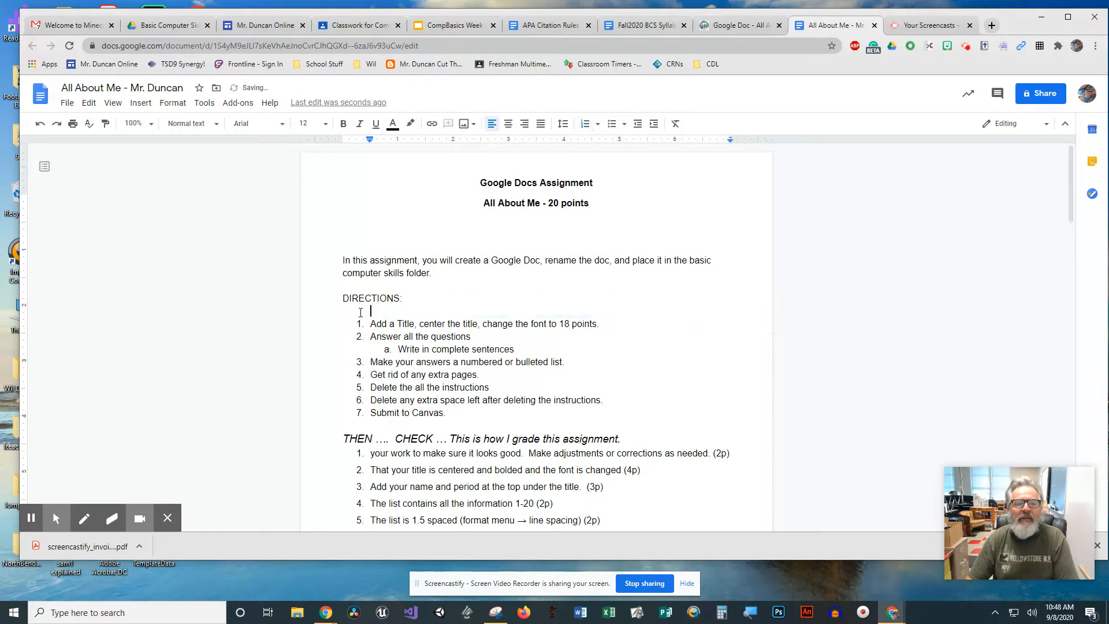
{"action": "key", "text": "BackSpace"}
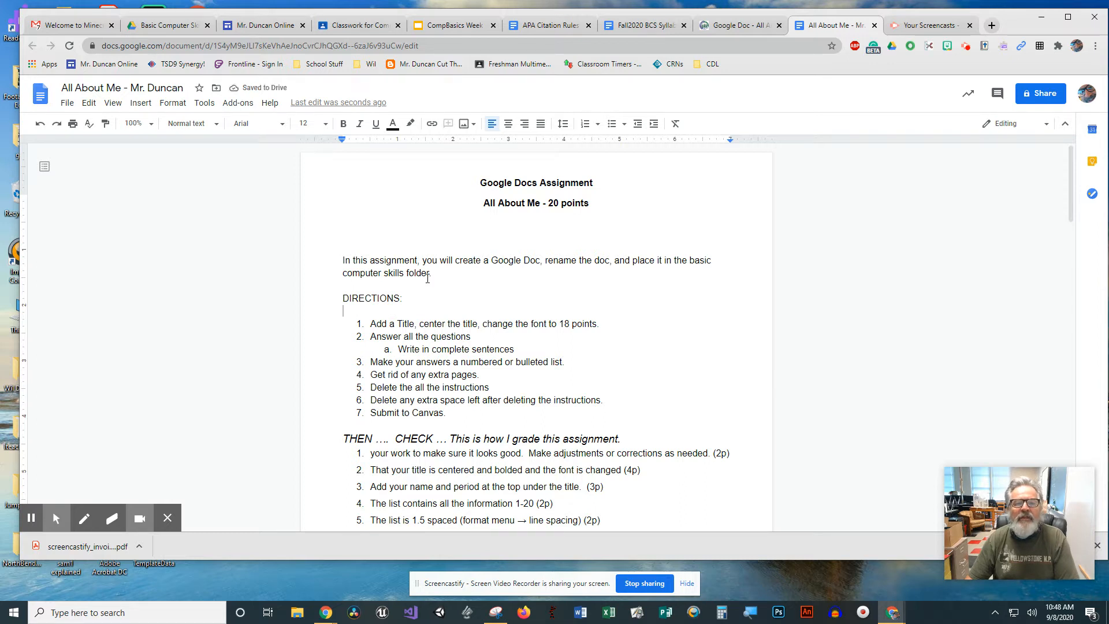
Add a title on the blank line below the assignment heading: the teacher's name followed by " - Answers".
{"action": "left_click", "coordinate": [385, 232]}
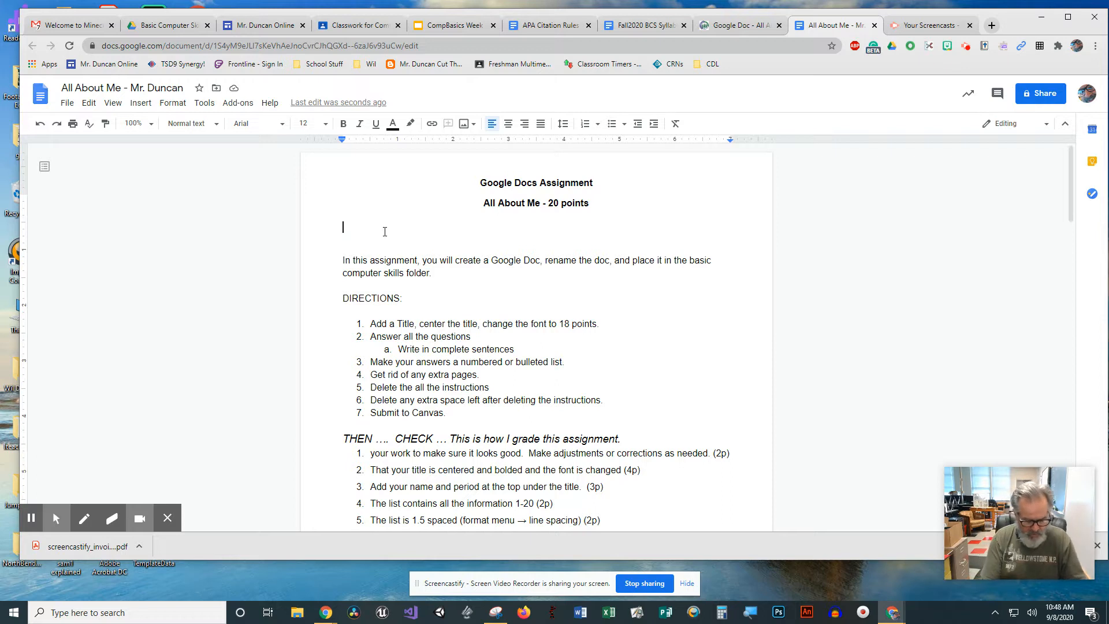
{"action": "type", "text": "Mr. Duncan"}
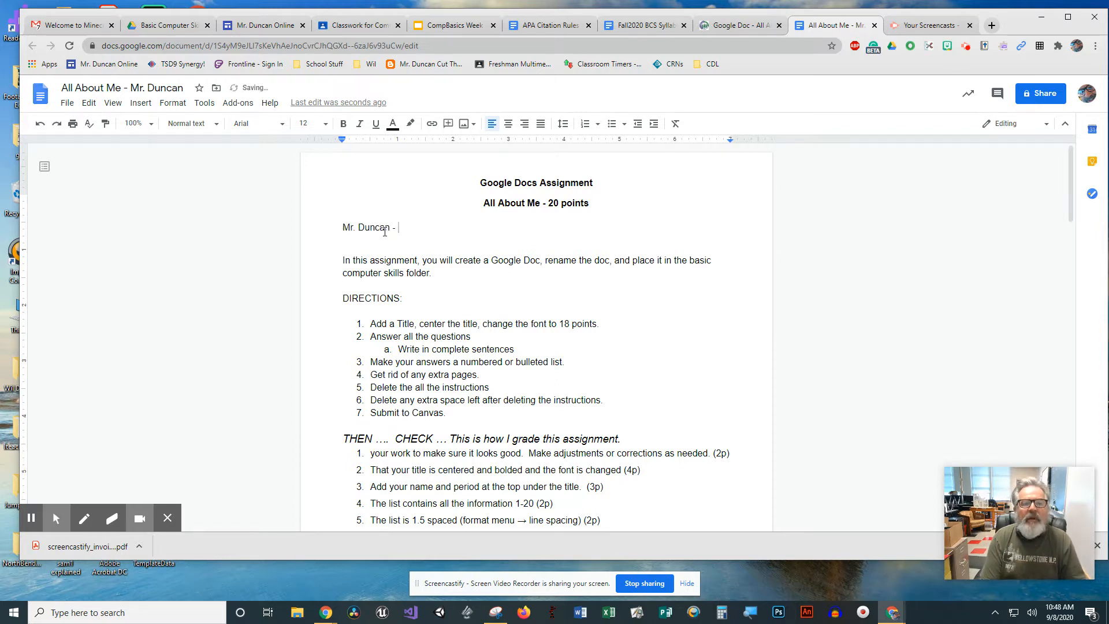
{"action": "type", "text": " - A"}
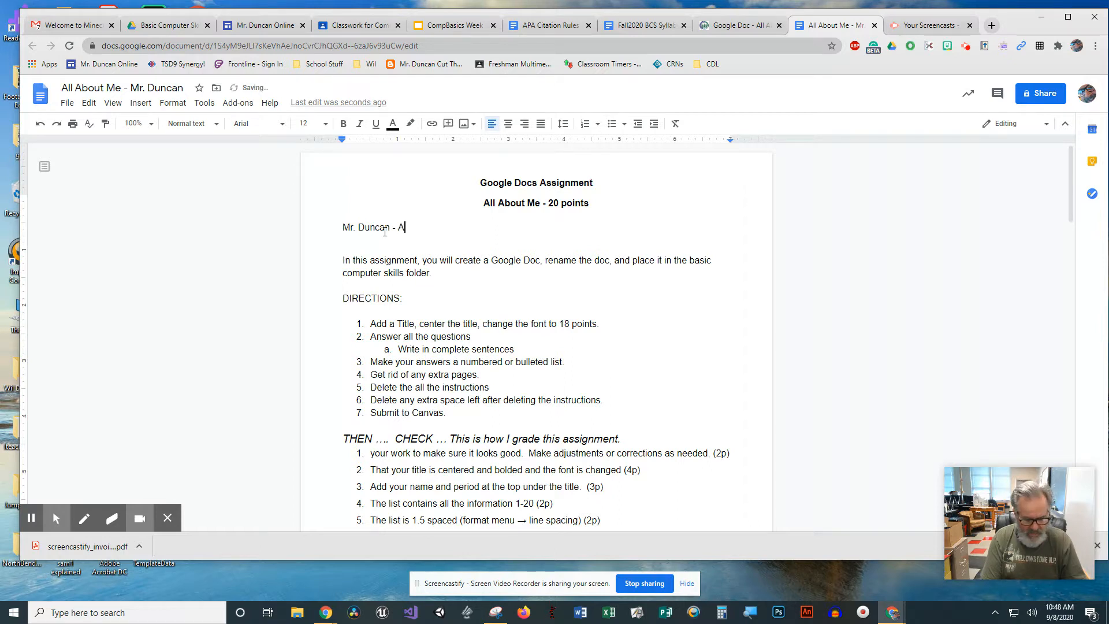
{"action": "type", "text": "nswers"}
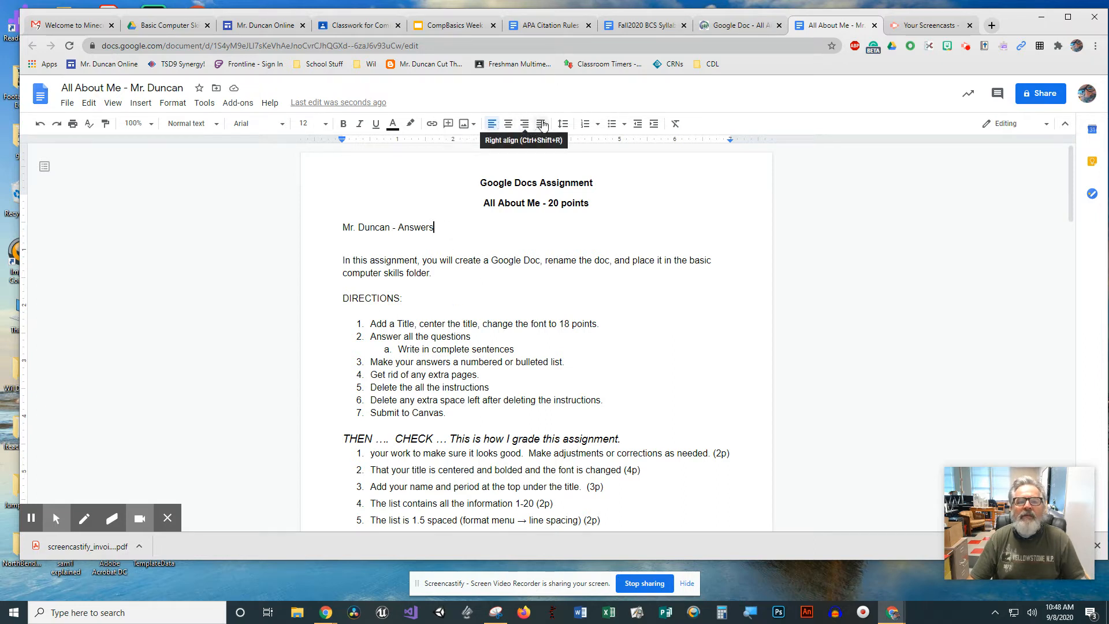
{"action": "mouse_move", "coordinate": [56, 518]}
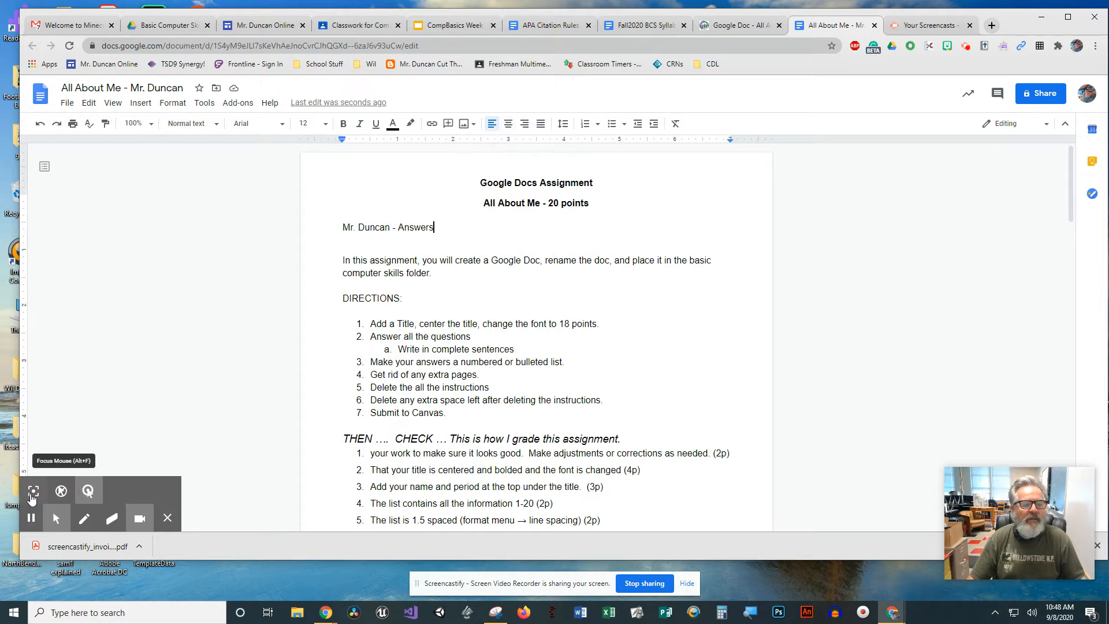
{"action": "left_click", "coordinate": [34, 490]}
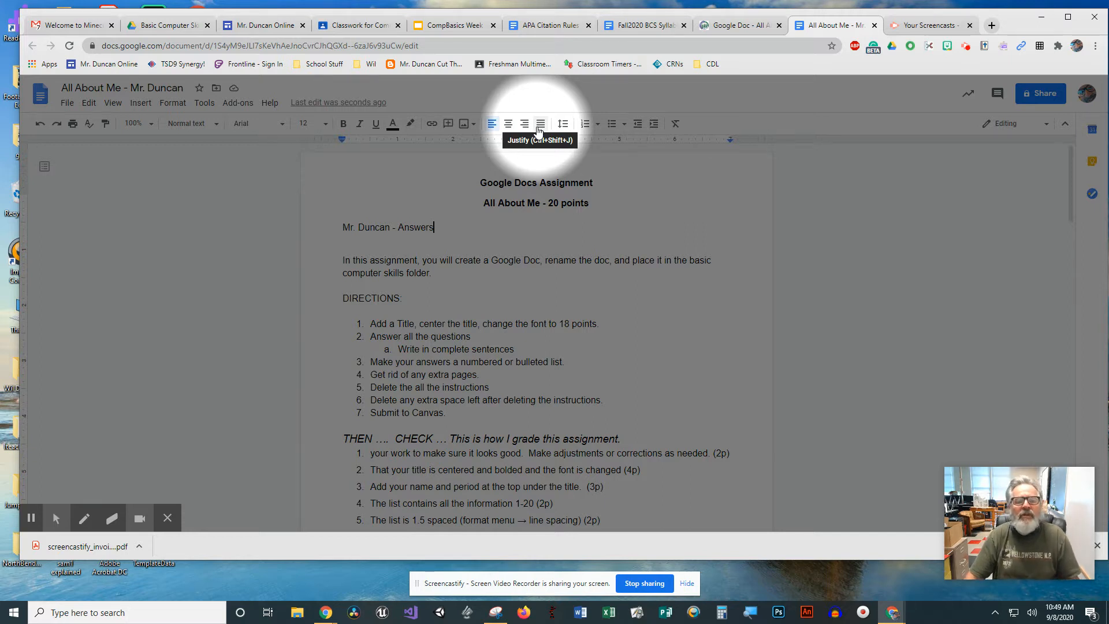
{"action": "mouse_move", "coordinate": [56, 517]}
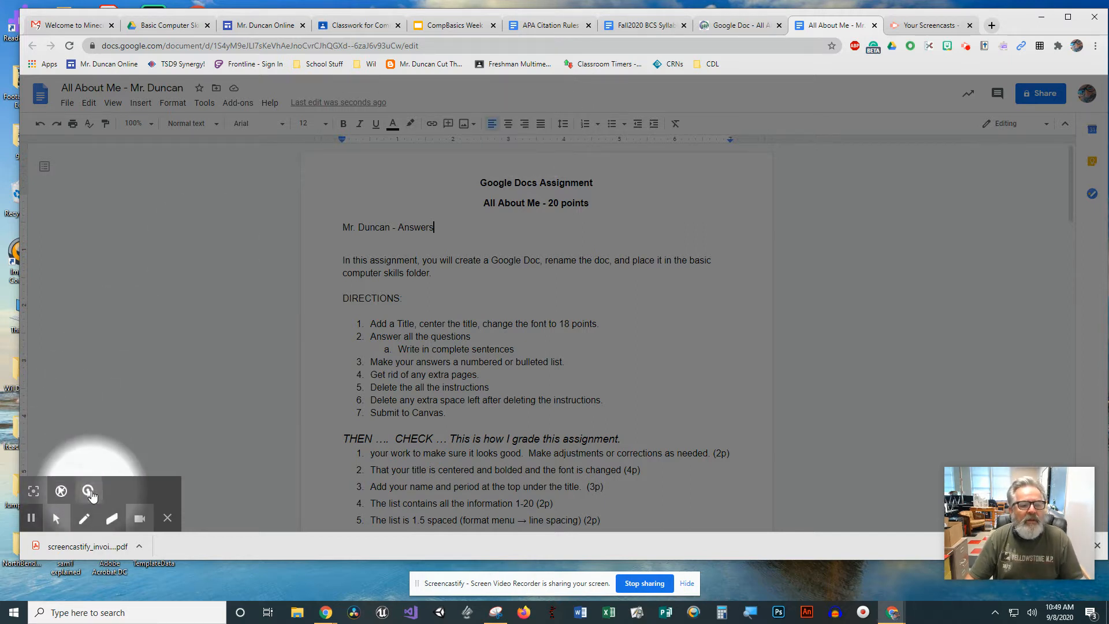
{"action": "left_click", "coordinate": [89, 492]}
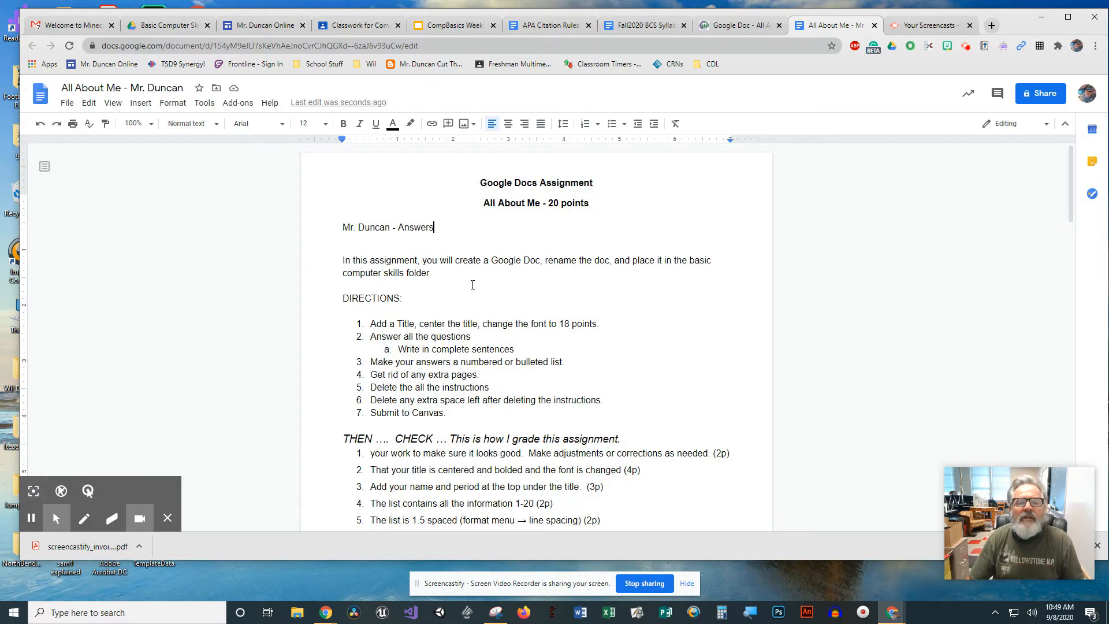
Centre the new "Answers" title line and set its font size to 18.
{"action": "left_click", "coordinate": [508, 124]}
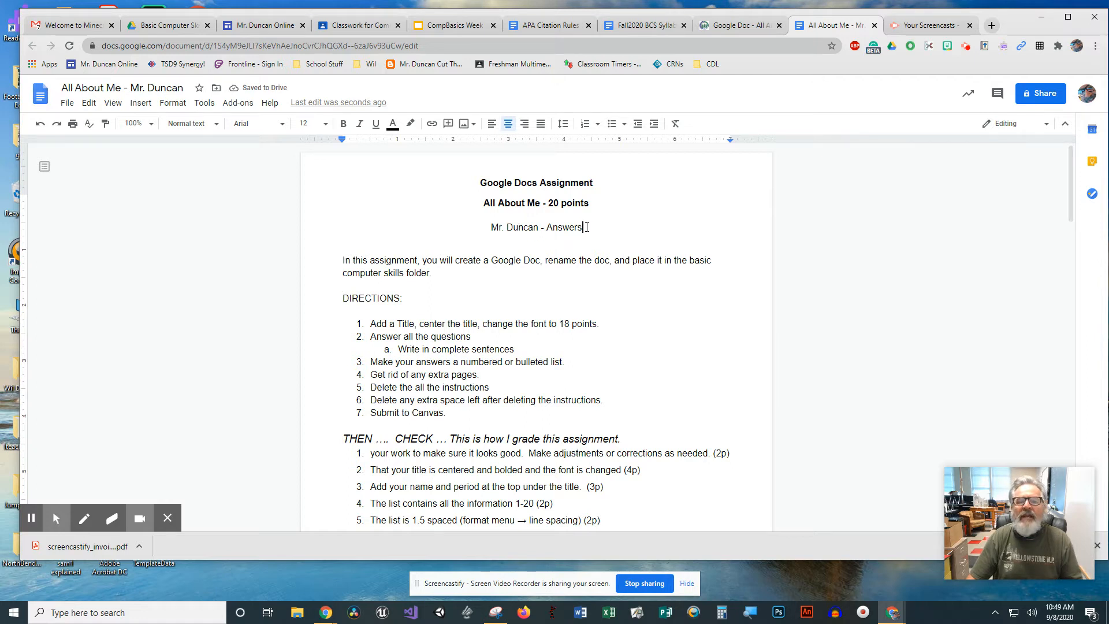
{"action": "left_click_drag", "start_coordinate": [587, 227], "coordinate": [473, 232]}
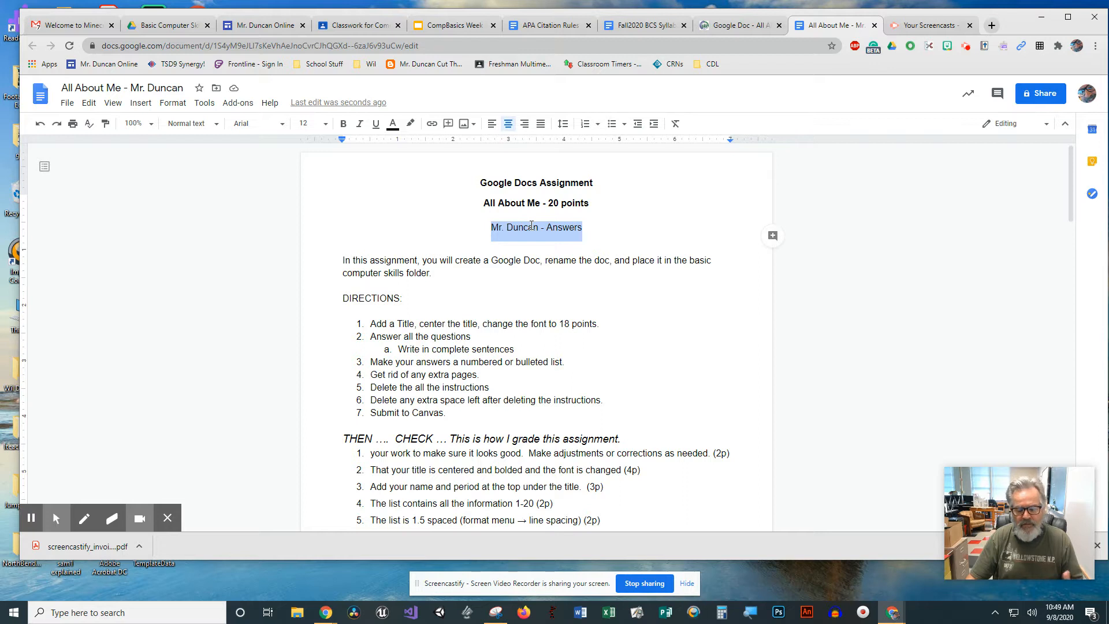
{"action": "left_click", "coordinate": [311, 124]}
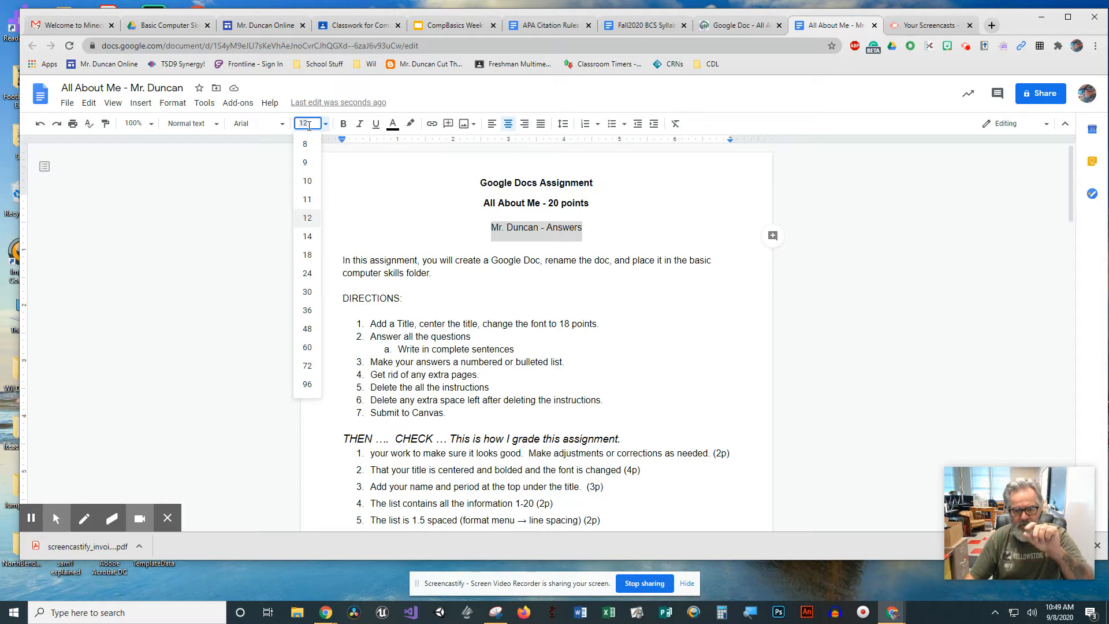
{"action": "left_click", "coordinate": [308, 255]}
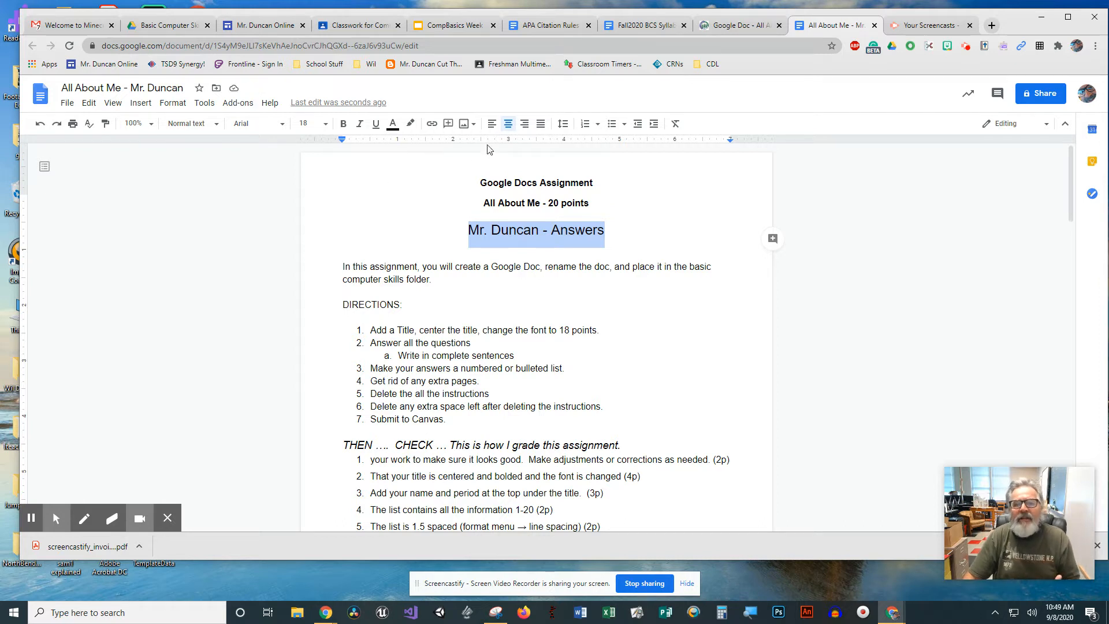
Apply the Title paragraph style to the selected "Answers" line.
{"action": "left_click", "coordinate": [186, 125]}
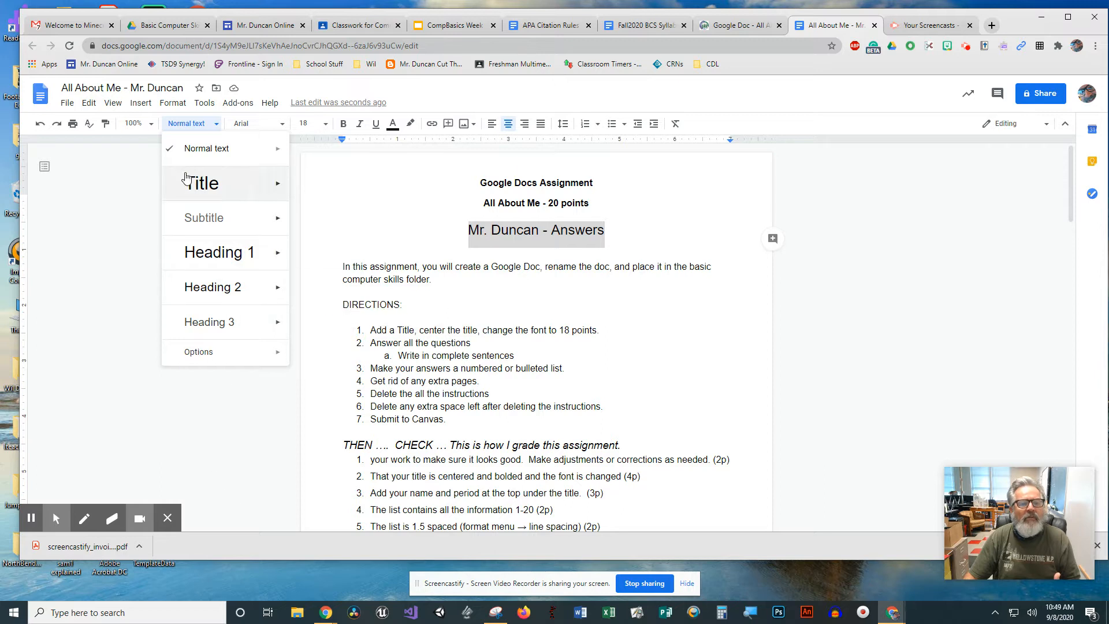
{"action": "mouse_move", "coordinate": [123, 521]}
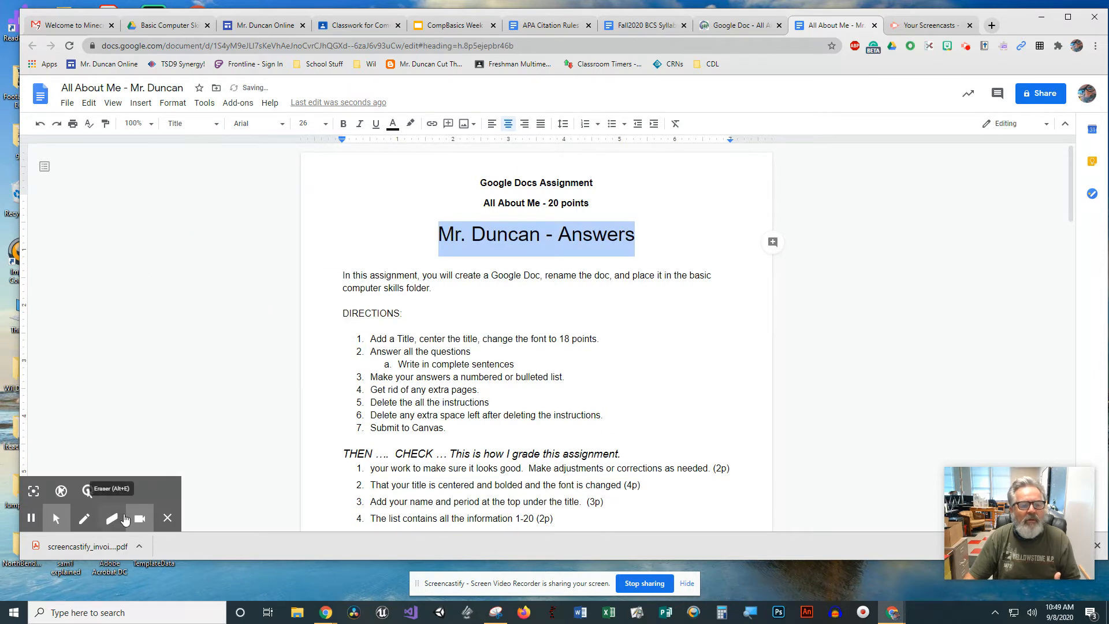
{"action": "left_click", "coordinate": [89, 496]}
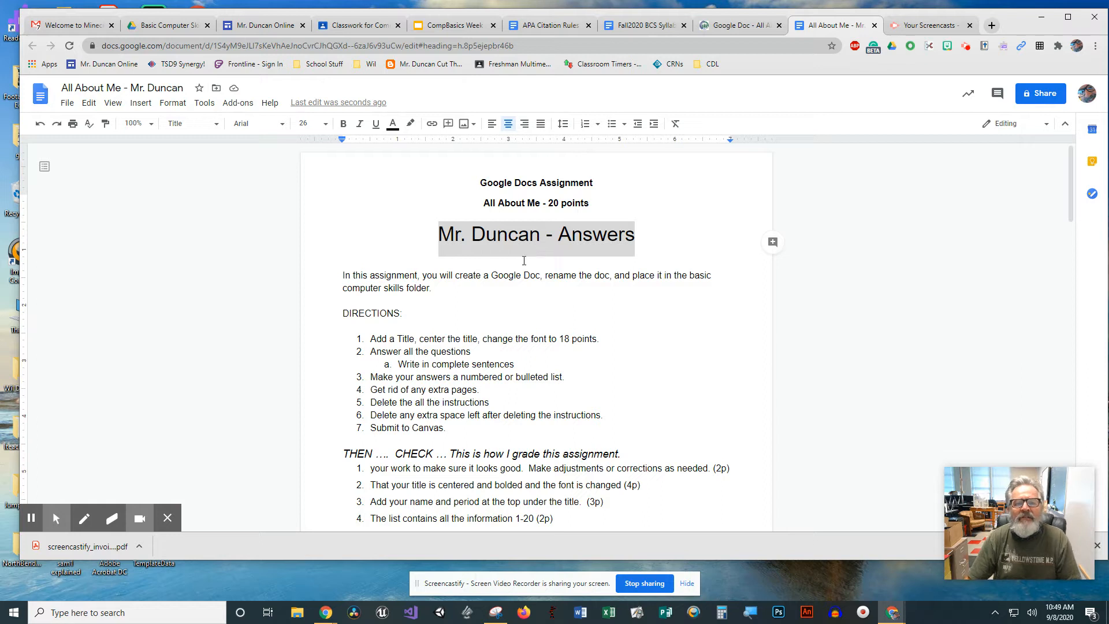
Delete the first item under DIRECTIONS, about adding and centring a title, along with its list number.
{"action": "left_click", "coordinate": [503, 304]}
{"action": "left_click_drag", "start_coordinate": [606, 338], "coordinate": [370, 338]}
{"action": "key", "text": "BackSpace"}
{"action": "key", "text": "BackSpace"}
{"action": "key", "text": "BackSpace"}
{"action": "key", "text": "BackSpace"}
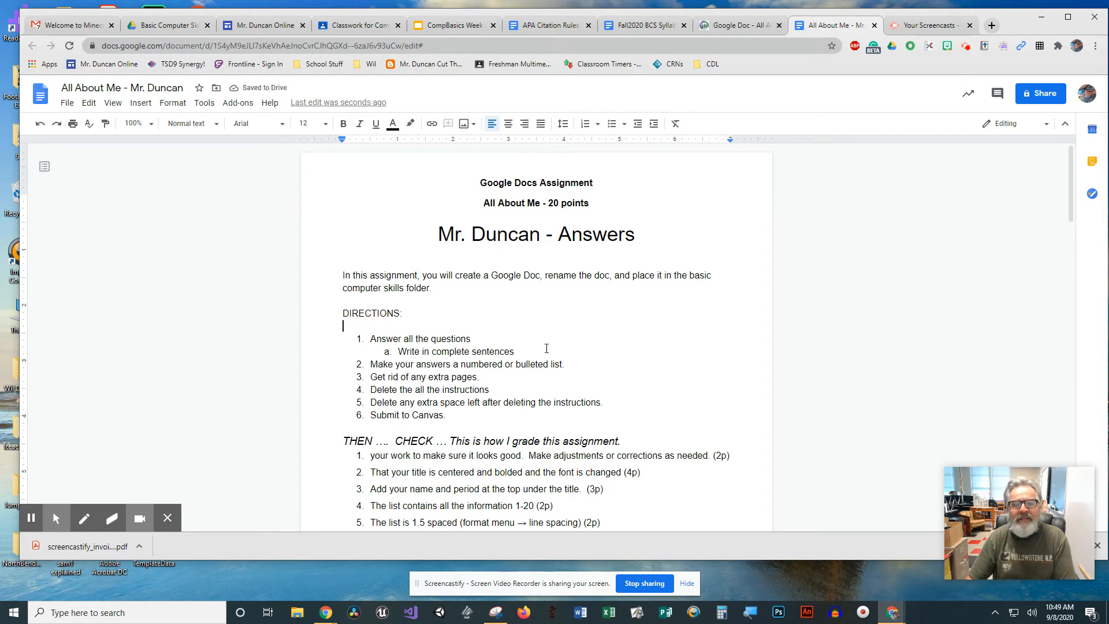
Complete the name and birthday sentences with the teacher's name and approximate birthday, ending each with a period.
{"action": "scroll", "coordinate": [546, 349], "scroll_direction": "down", "scroll_amount": 8}
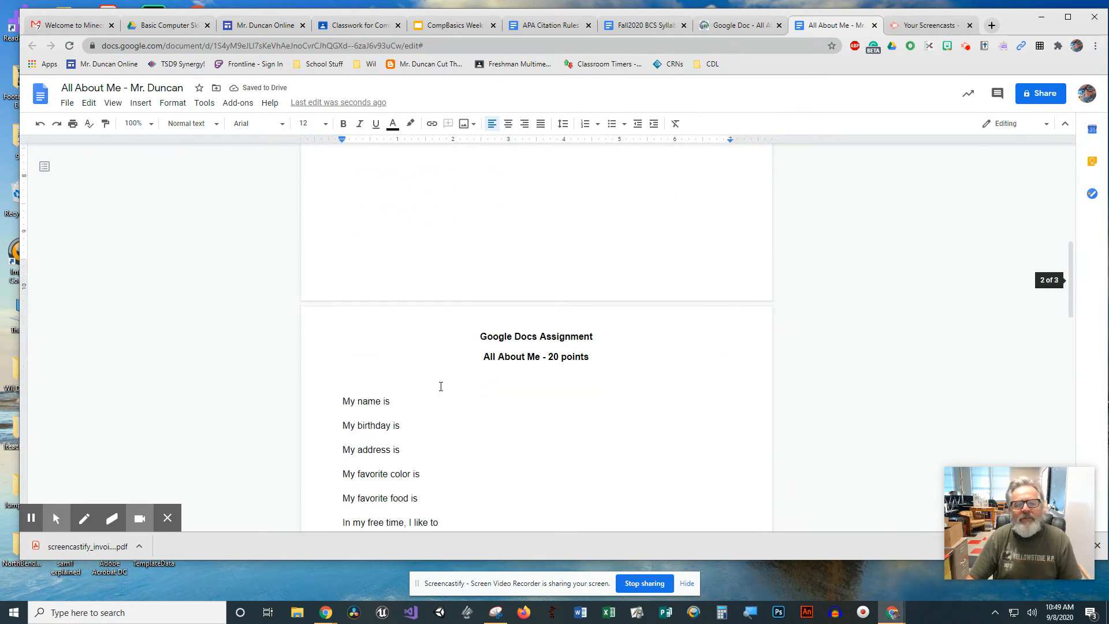
{"action": "left_click", "coordinate": [404, 403]}
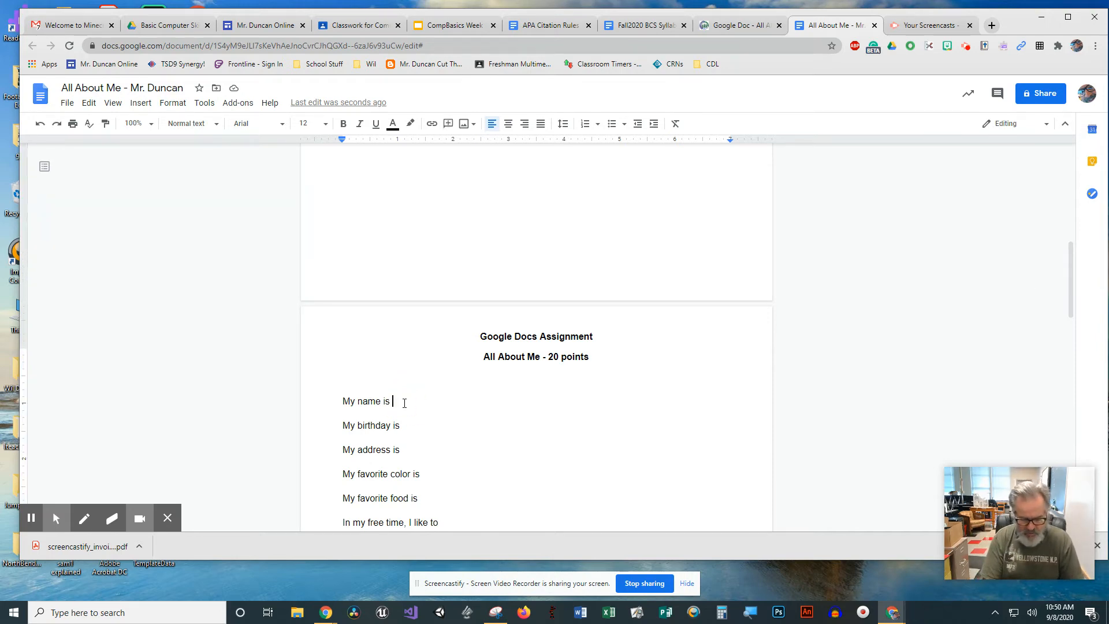
{"action": "type", "text": "Mr Duncan"}
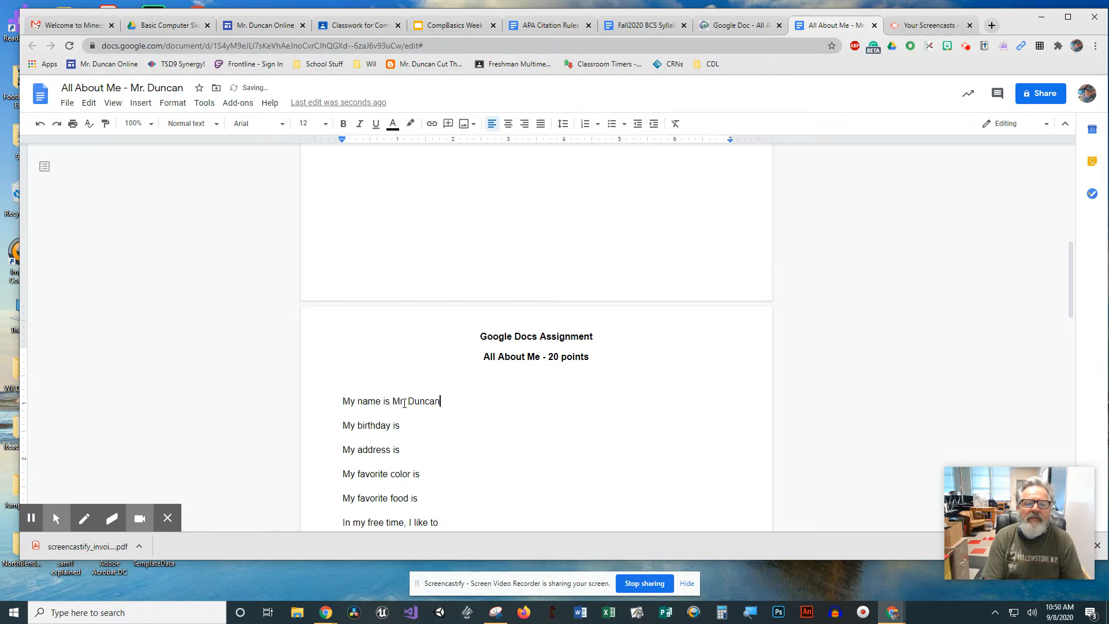
{"action": "key", "text": "Down"}
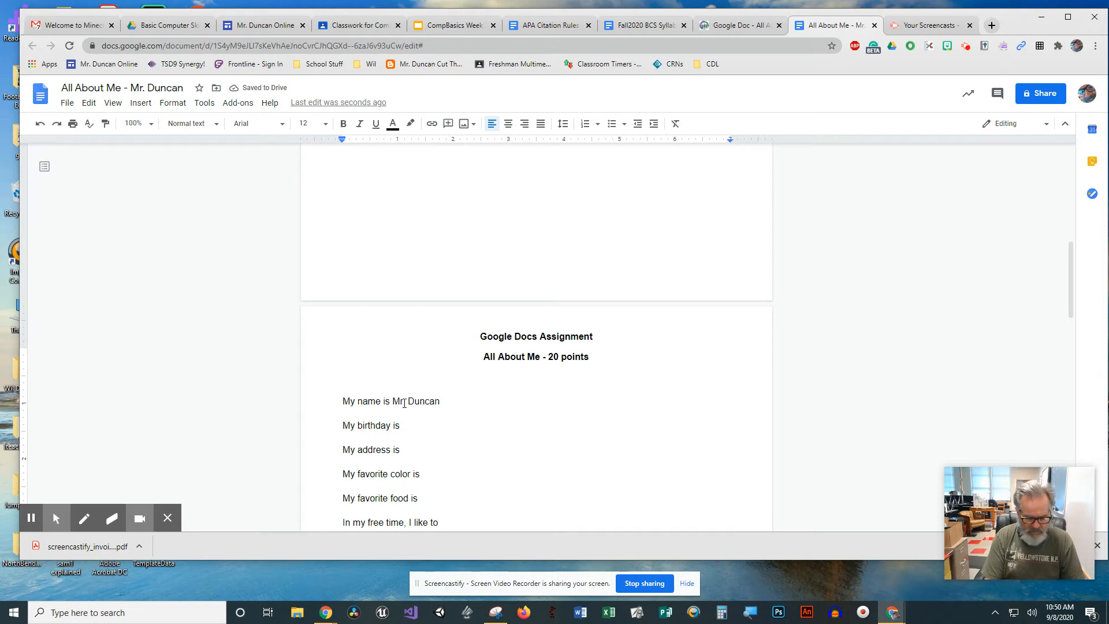
{"action": "type", "text": "near Chris"}
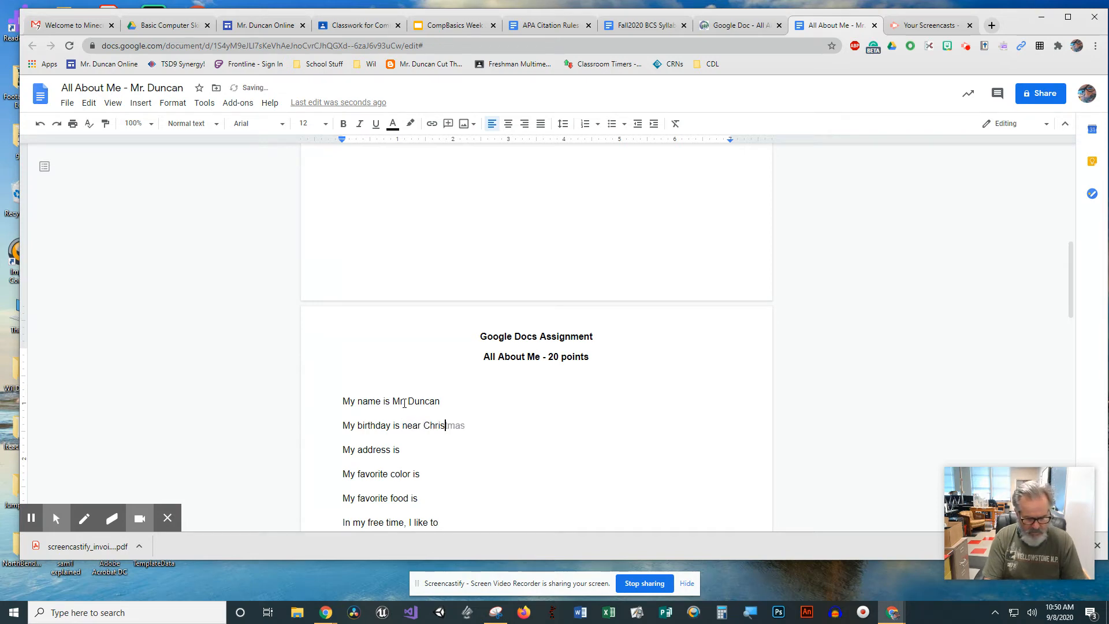
{"action": "type", "text": "tmas in "}
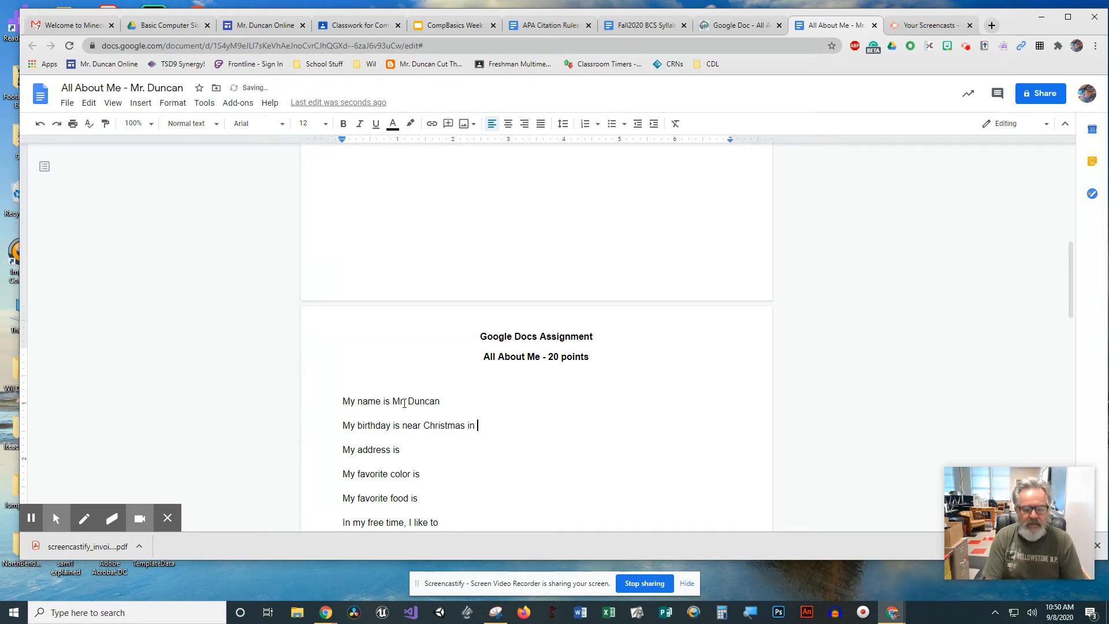
{"action": "type", "text": "December"}
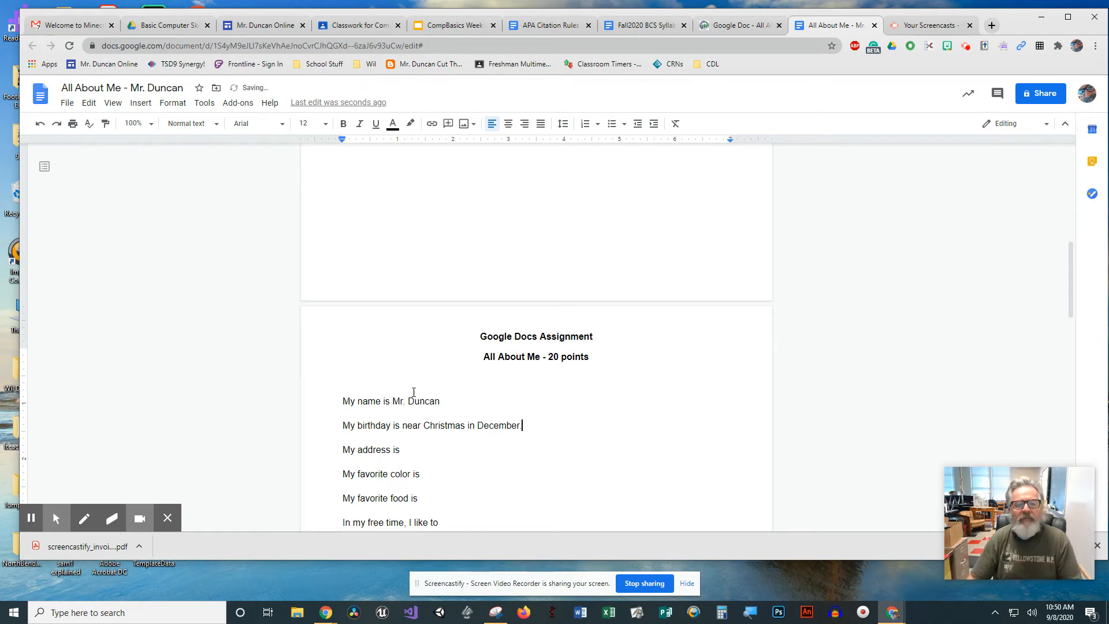
{"action": "left_click", "coordinate": [443, 401]}
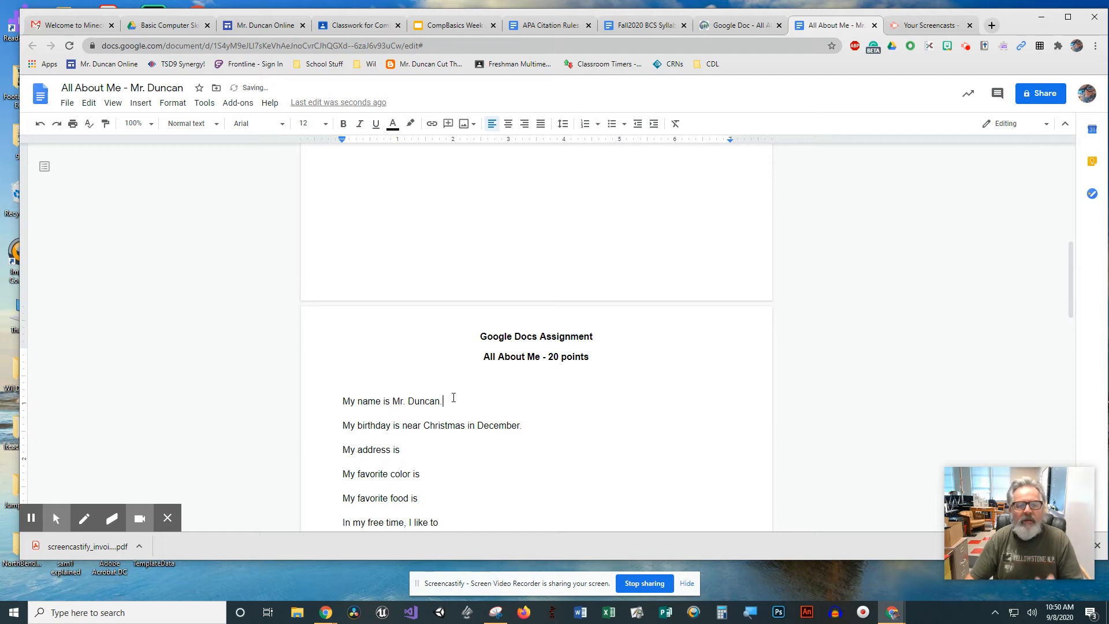
Complete the address sentence with a general location and the favorite color sentence with "green.".
{"action": "left_click", "coordinate": [433, 476]}
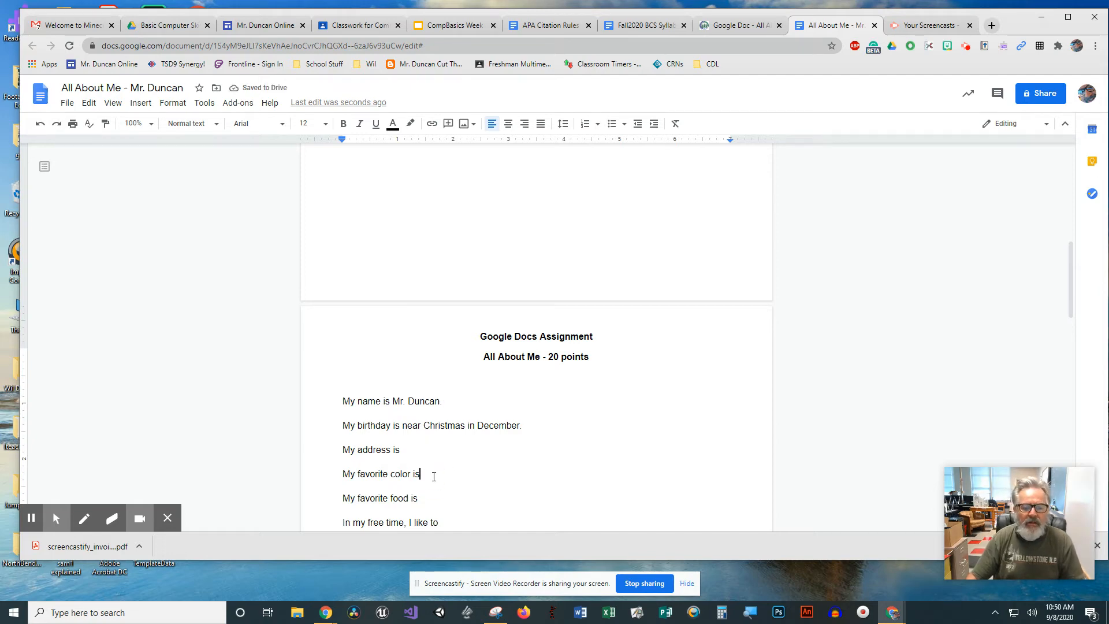
{"action": "left_click", "coordinate": [409, 449]}
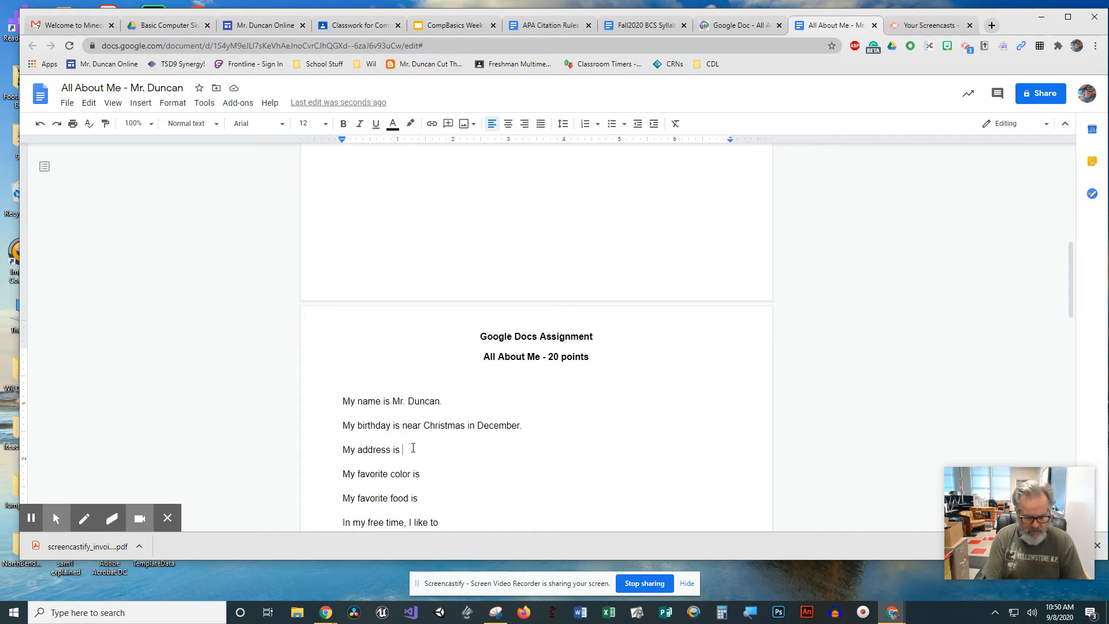
{"action": "type", "text": "somewhere"}
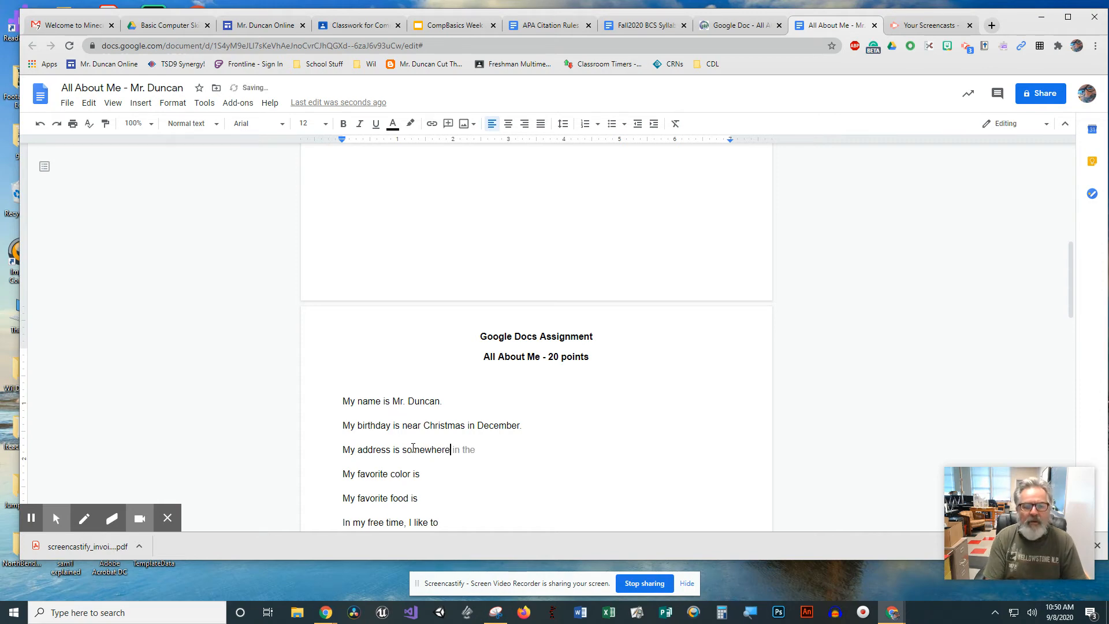
{"action": "type", "text": " in Ti"}
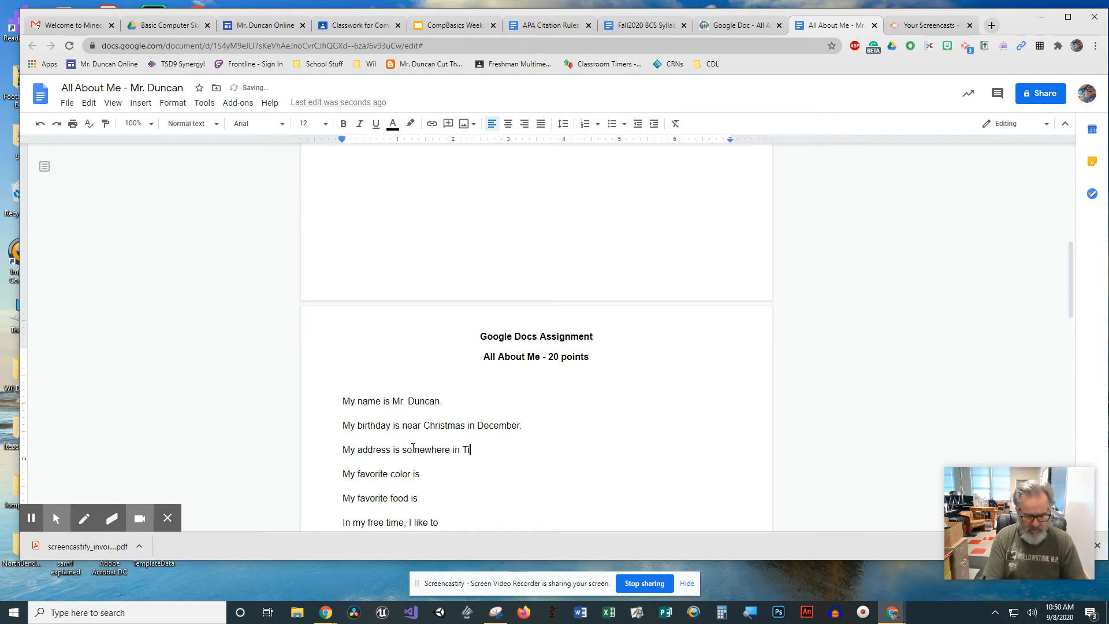
{"action": "type", "text": "llamook. My favorite"}
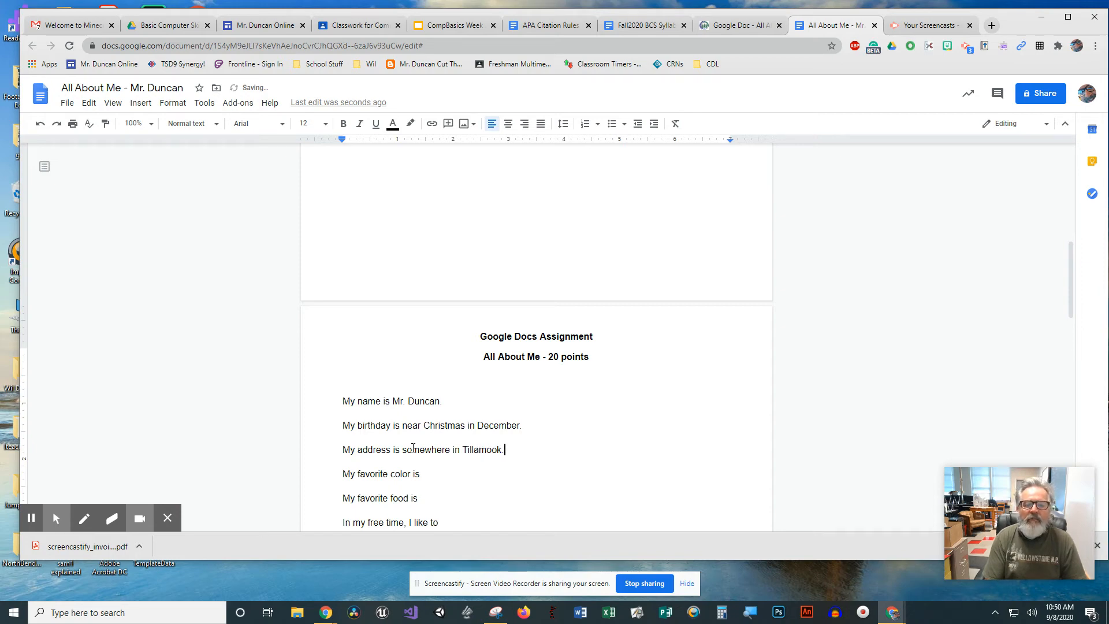
{"action": "type", "text": " color is "}
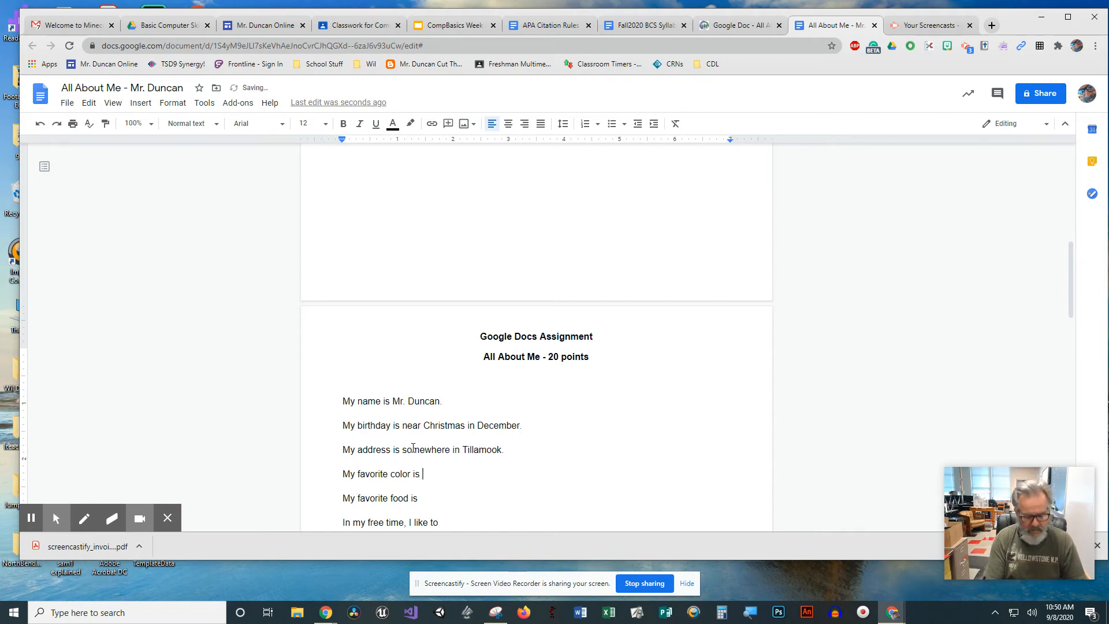
{"action": "type", "text": "green."}
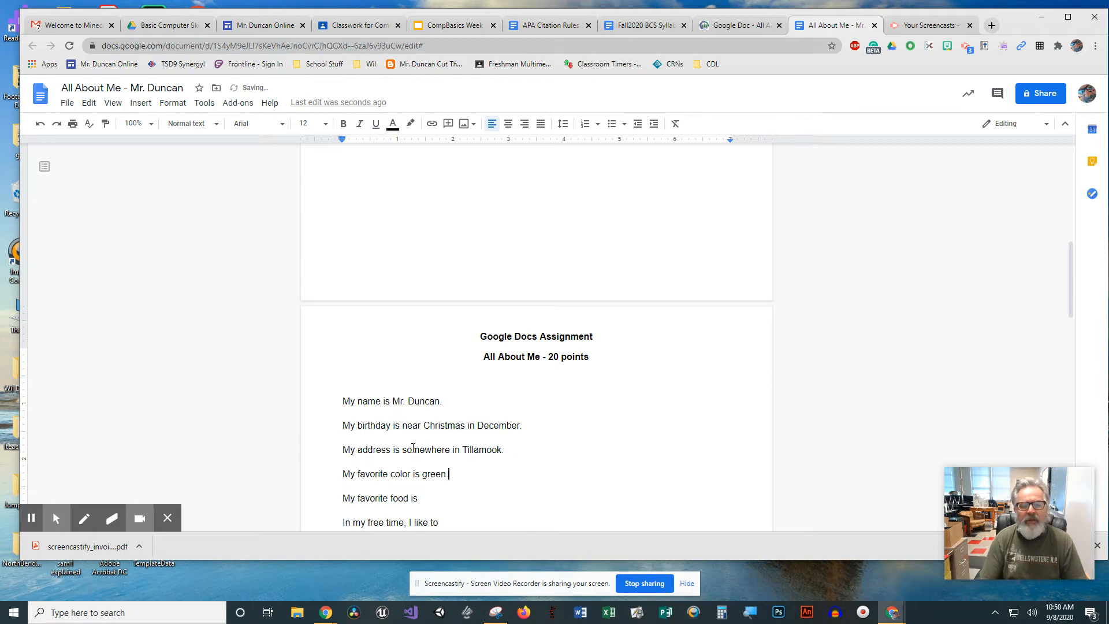
Delete the prompts from "A few of my best friends are" down to just before the favorite amusement park ride.
{"action": "scroll", "coordinate": [431, 448], "scroll_direction": "down", "scroll_amount": 4}
{"action": "scroll", "coordinate": [433, 519], "scroll_direction": "down", "scroll_amount": 2}
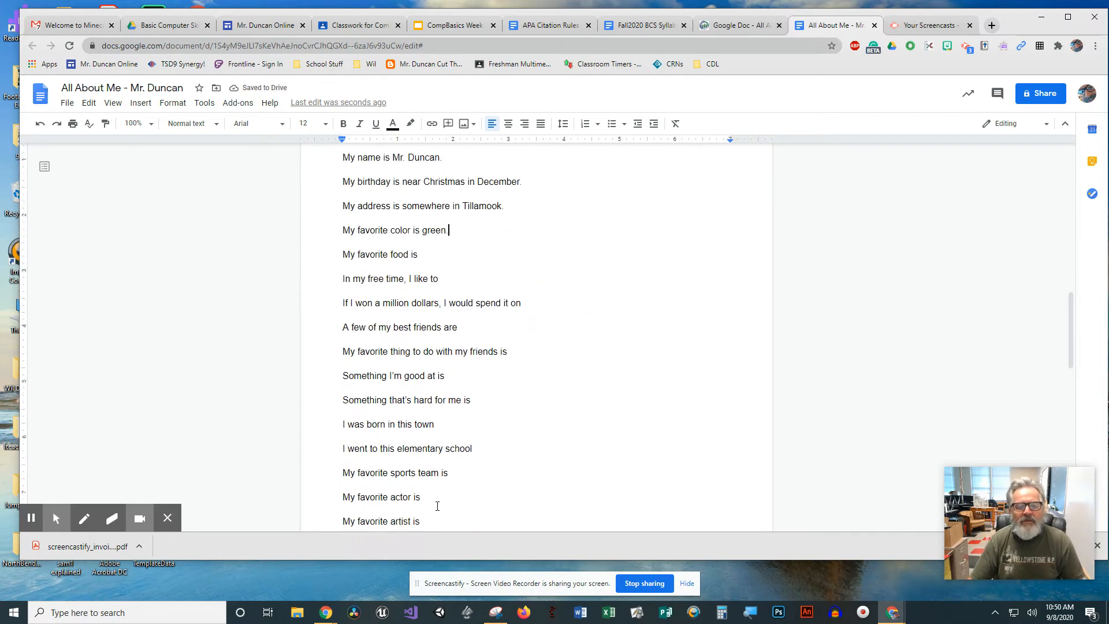
{"action": "left_click_drag", "start_coordinate": [433, 490], "coordinate": [342, 212]}
{"action": "key", "text": "Delete"}
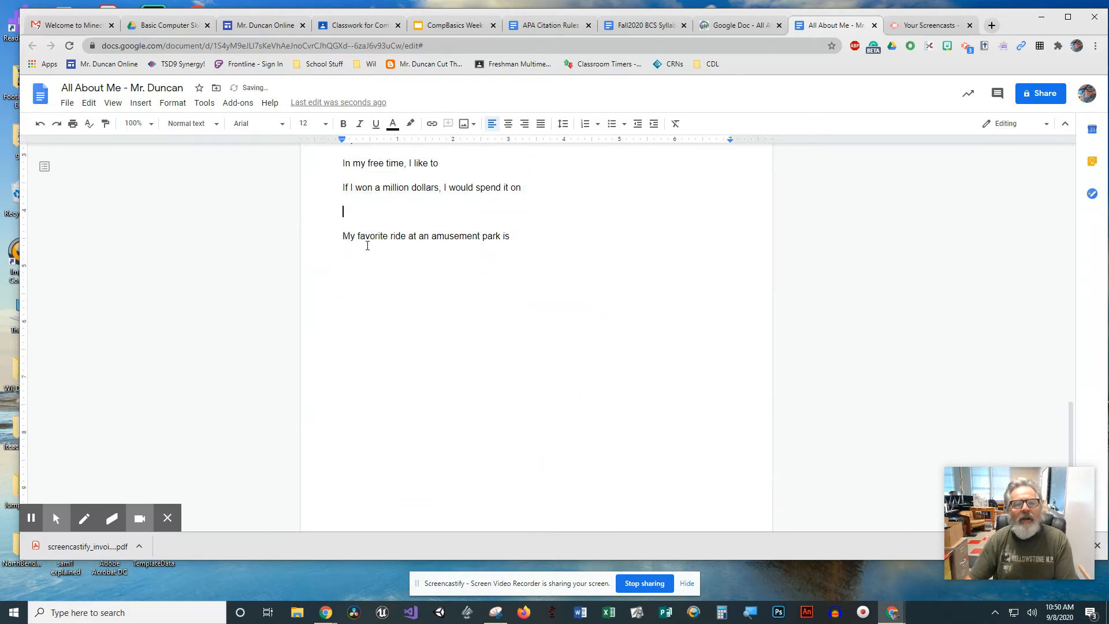
Delete the favorite food, free time and million dollars prompts with the blank lines, so the ride sentence directly follows the favorite color sentence.
{"action": "scroll", "coordinate": [452, 367], "scroll_direction": "up", "scroll_amount": 2}
{"action": "left_click_drag", "start_coordinate": [520, 357], "coordinate": [450, 350]}
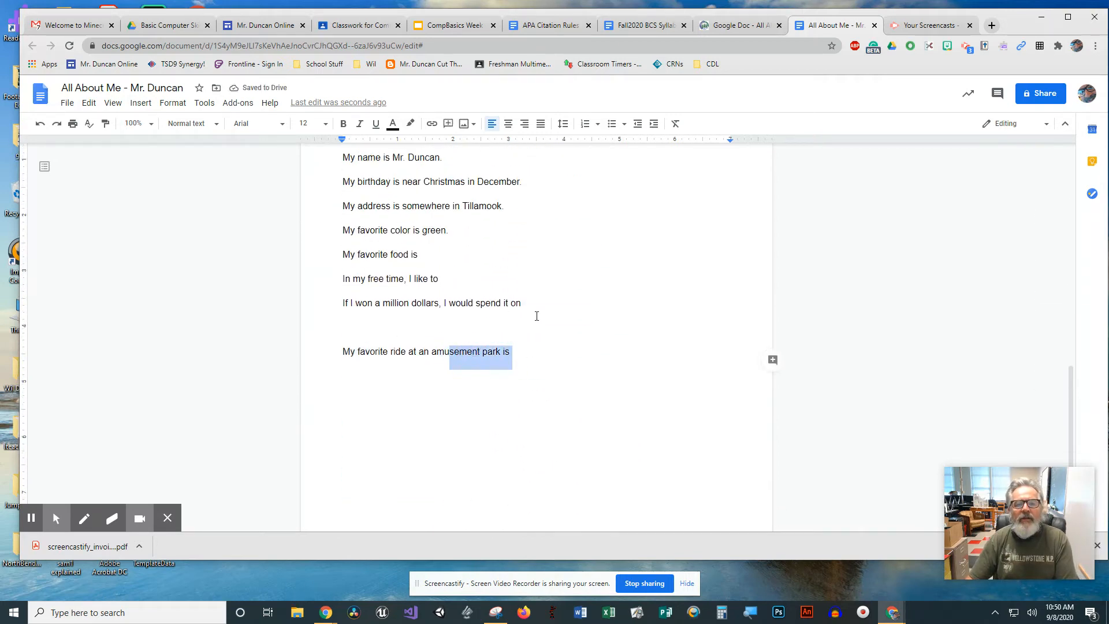
{"action": "left_click_drag", "start_coordinate": [533, 322], "coordinate": [396, 302]}
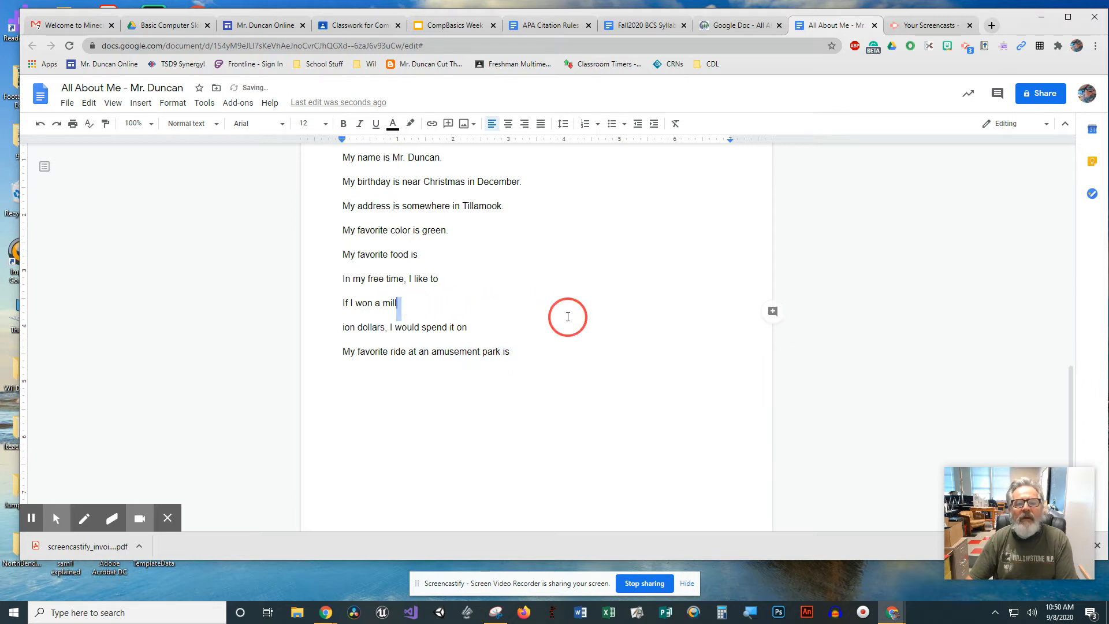
{"action": "left_click_drag", "start_coordinate": [483, 325], "coordinate": [329, 260]}
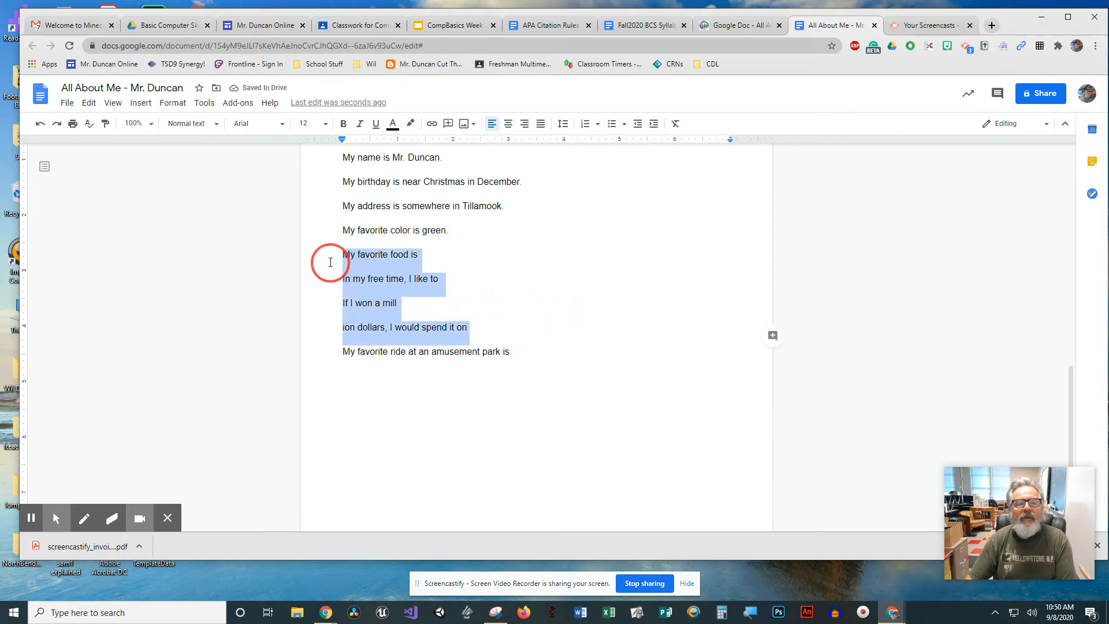
{"action": "key", "text": "Delete"}
{"action": "key", "text": "BackSpace"}
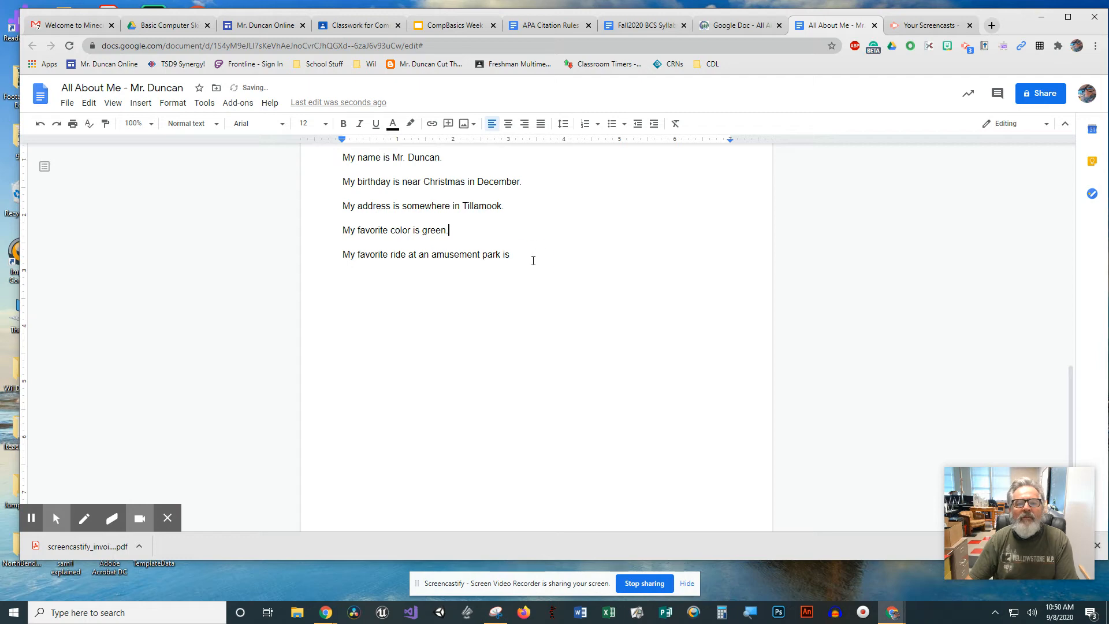
Complete the favorite amusement park ride sentence with "merry-go-round.".
{"action": "left_click", "coordinate": [533, 260]}
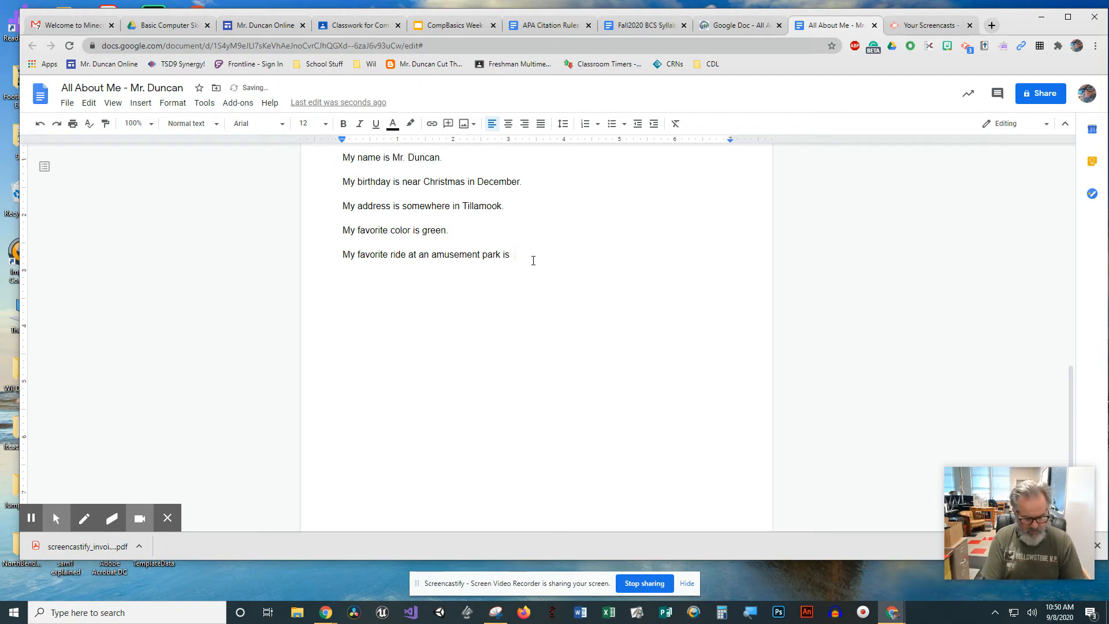
{"action": "type", "text": "merry-"}
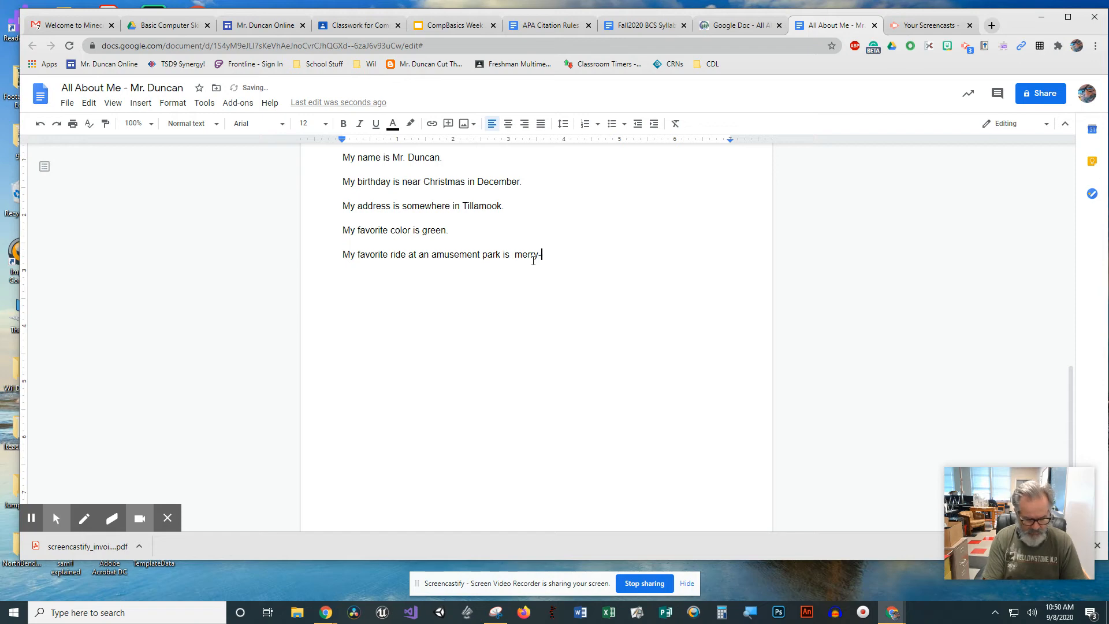
{"action": "type", "text": "go-round"}
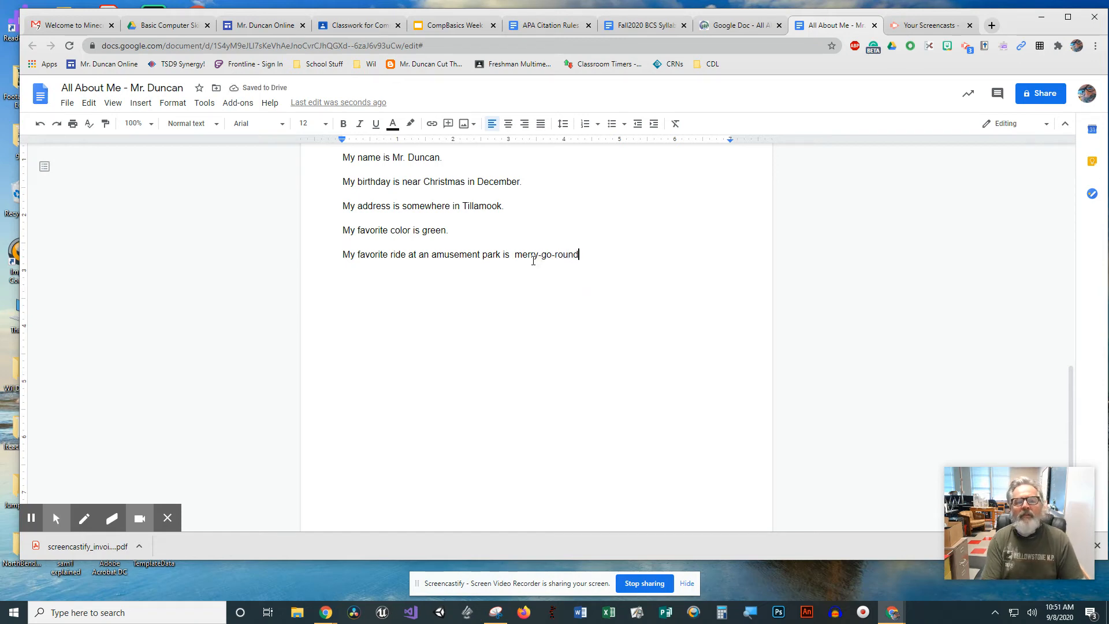
{"action": "type", "text": "."}
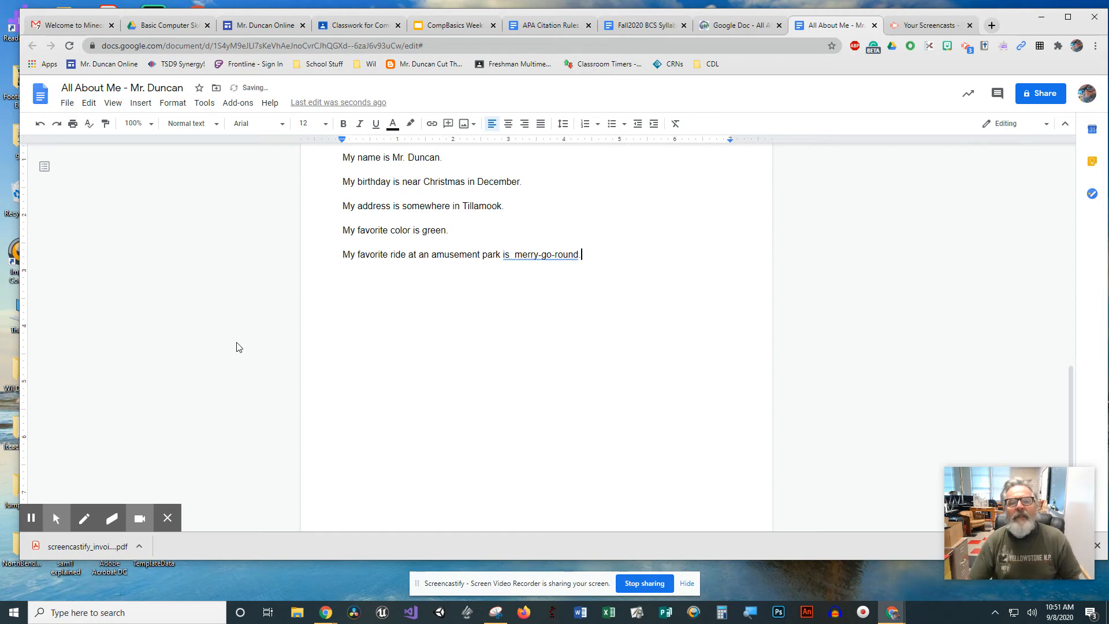
{"action": "left_click", "coordinate": [515, 257]}
{"action": "type", "text": "the"}
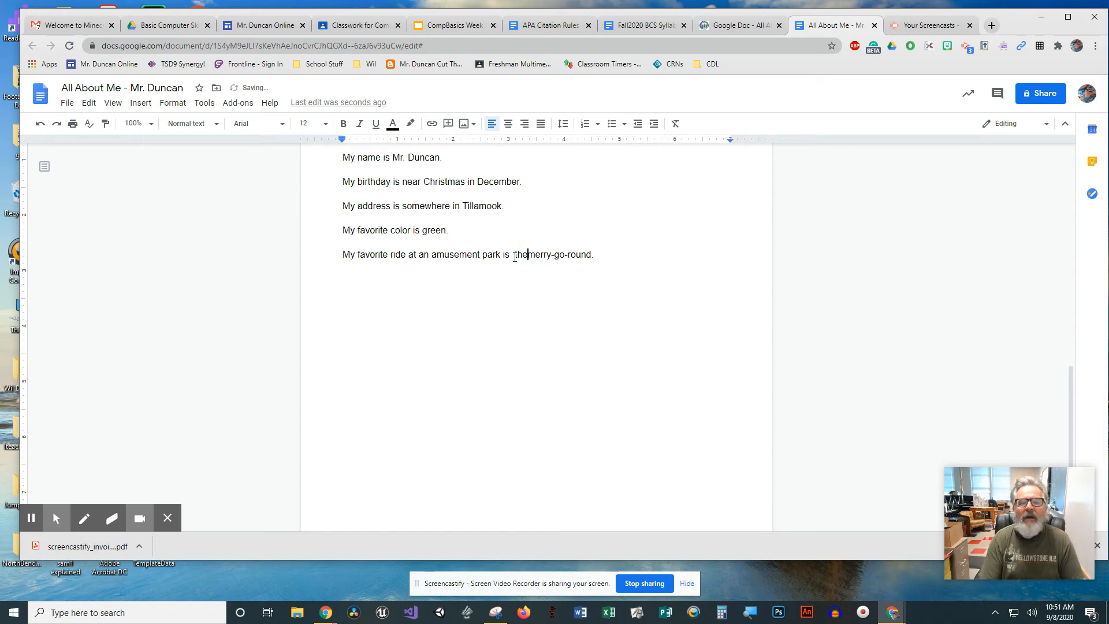
{"action": "key", "text": "BackSpace"}
{"action": "key", "text": "BackSpace"}
{"action": "key", "text": "BackSpace"}
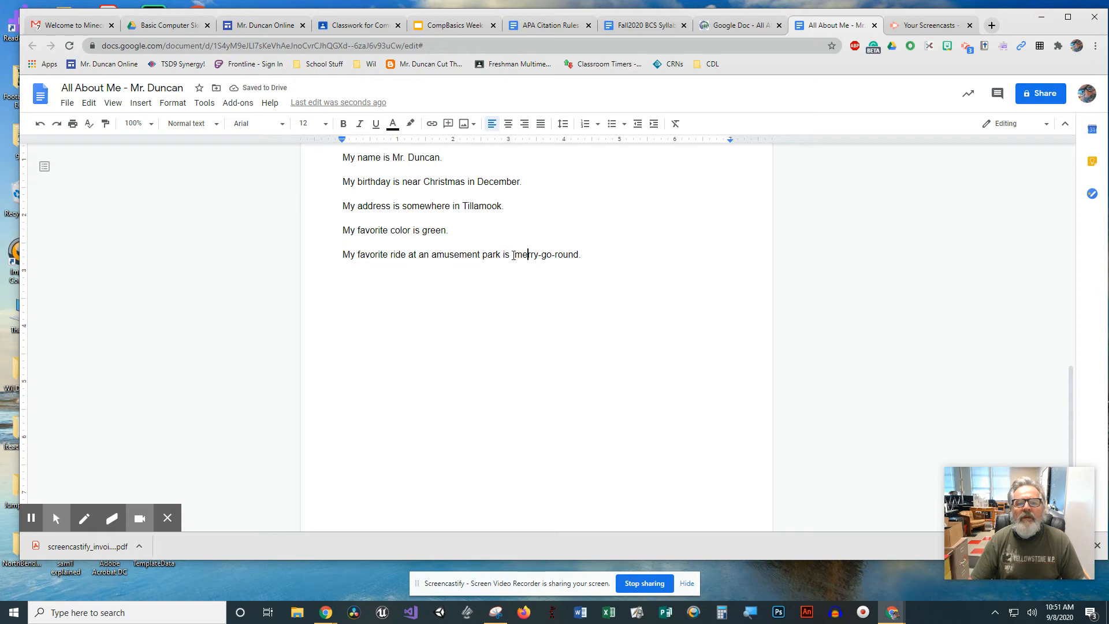
Insert "the" before "merry-go-round" and remove the extra space after "is".
{"action": "left_click", "coordinate": [514, 254]}
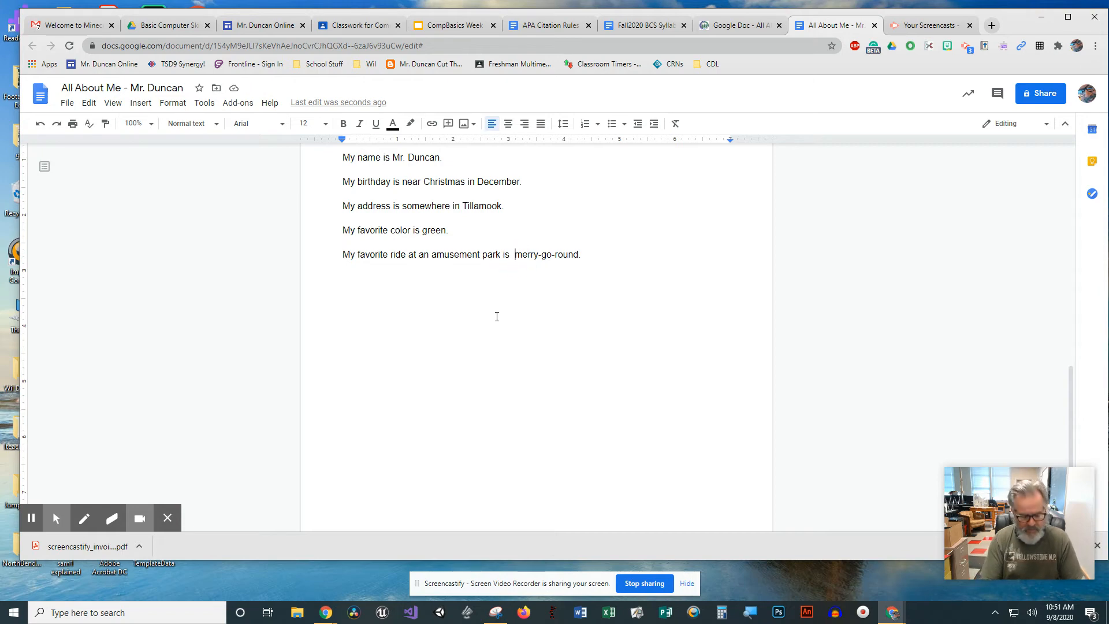
{"action": "type", "text": "the"}
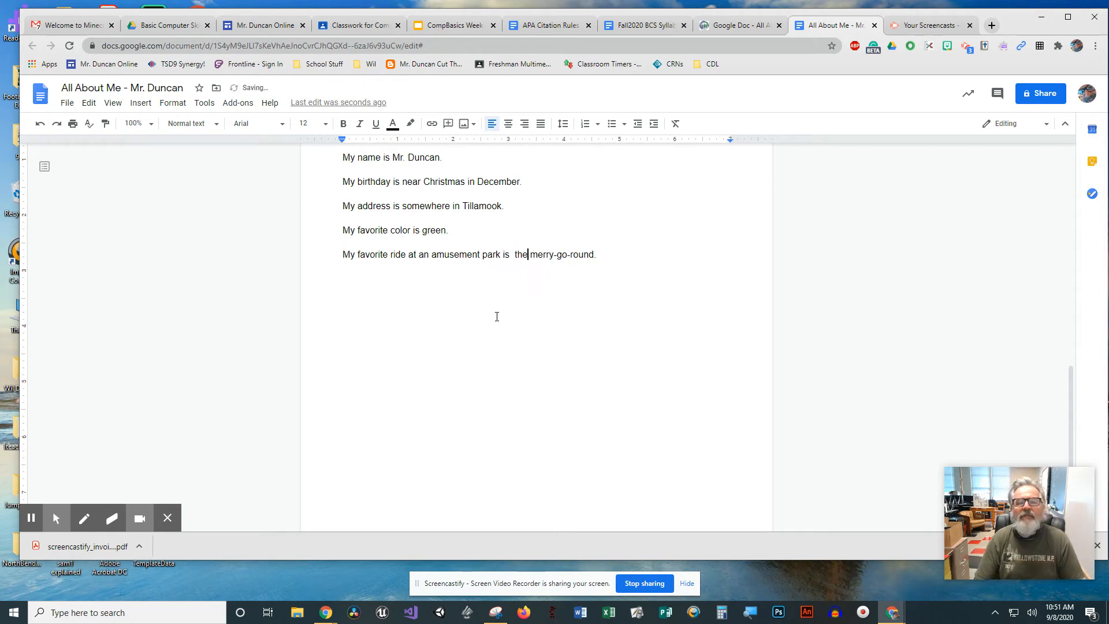
{"action": "key", "text": "Left"}
{"action": "key", "text": "Left"}
{"action": "key", "text": "Left"}
{"action": "key", "text": "BackSpace"}
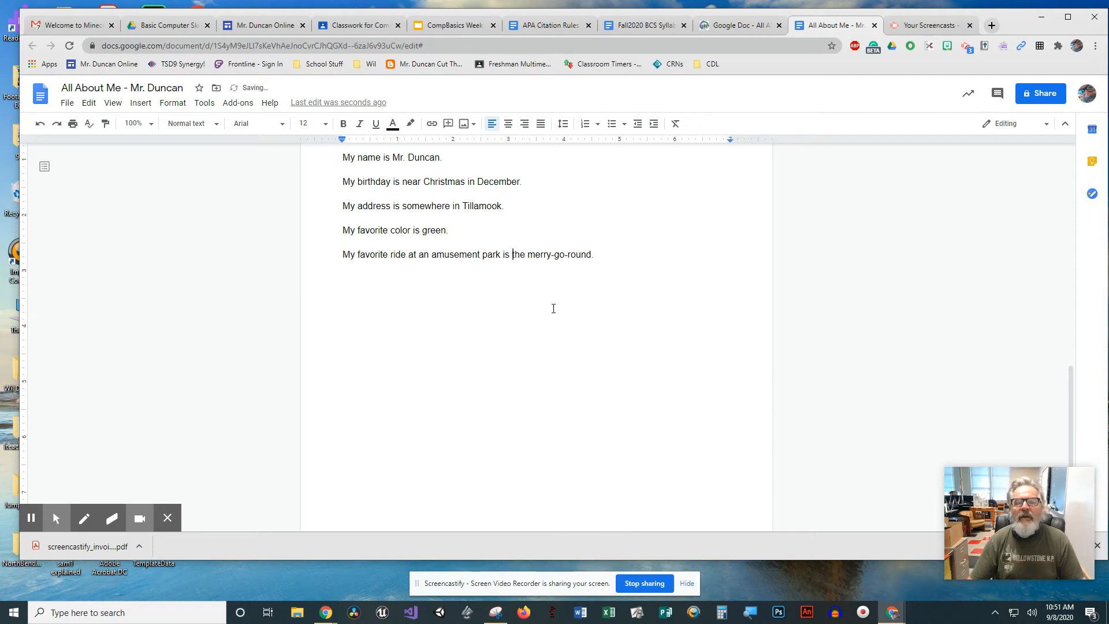
{"action": "scroll", "coordinate": [526, 254], "scroll_direction": "up", "scroll_amount": 2}
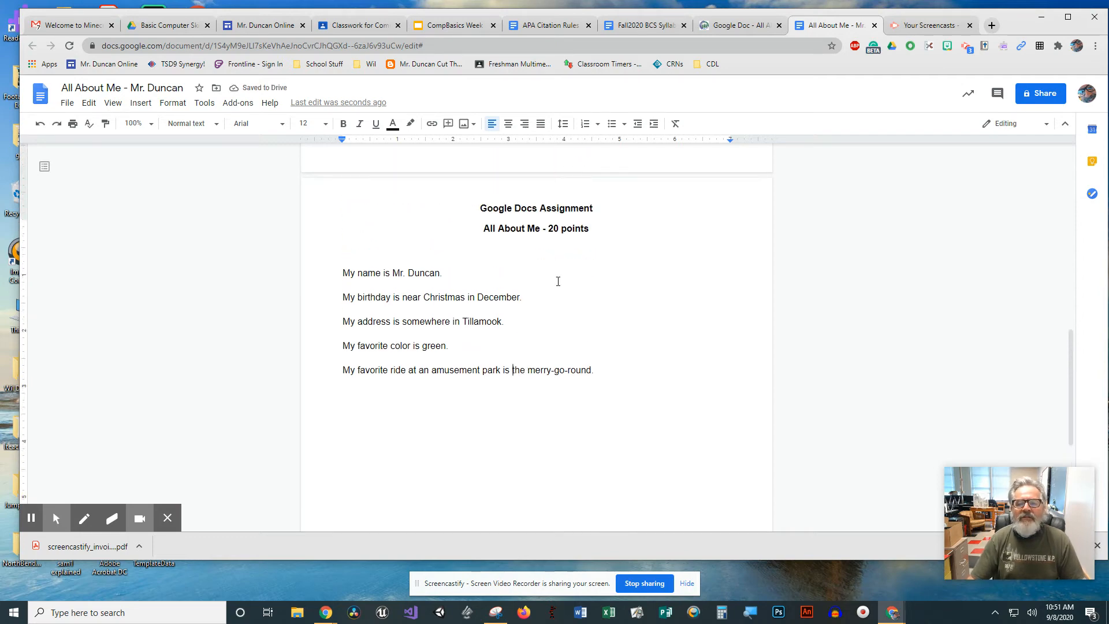
Delete the "Answer all the questions" direction, its "Write in complete sentences" sub-item and the blank line left in their place.
{"action": "scroll", "coordinate": [558, 282], "scroll_direction": "up", "scroll_amount": 10}
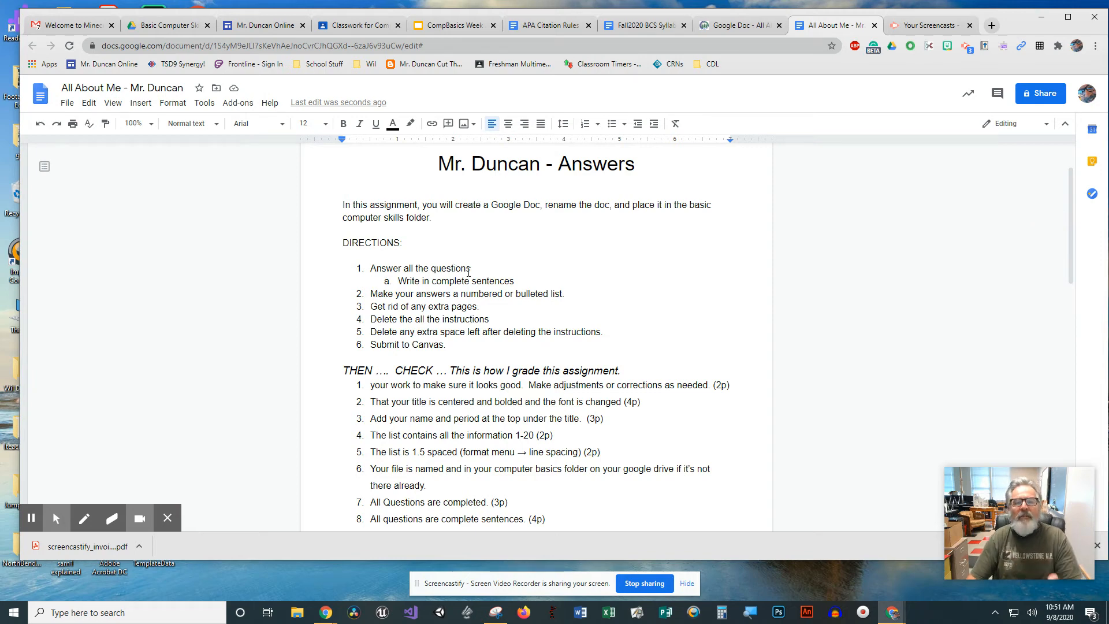
{"action": "left_click_drag", "start_coordinate": [525, 281], "coordinate": [340, 264]}
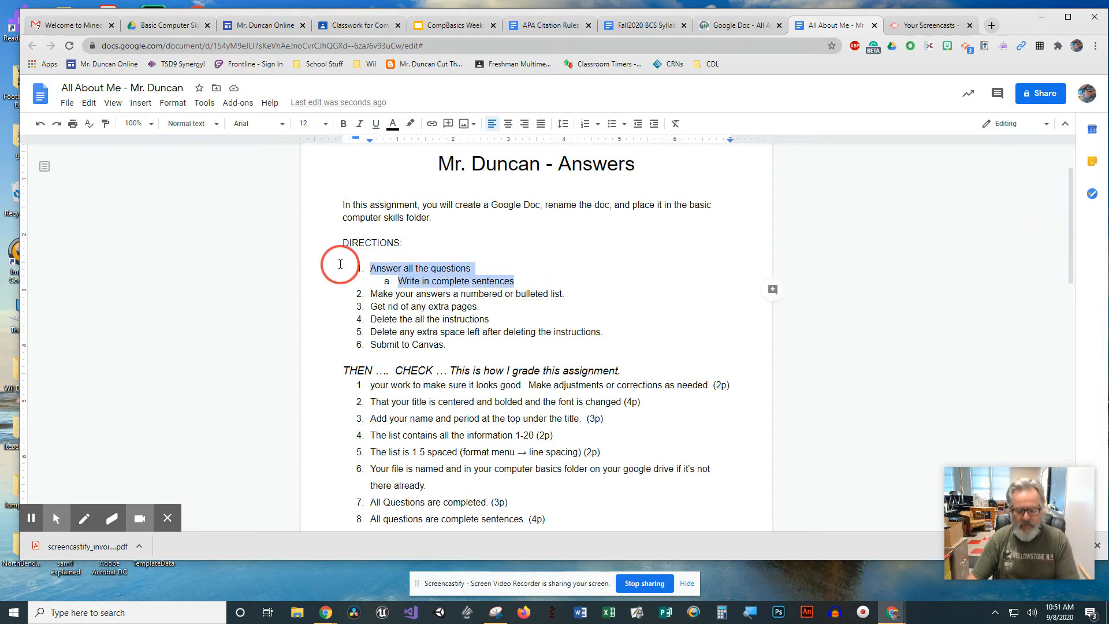
{"action": "key", "text": "BackSpace"}
{"action": "key", "text": "BackSpace"}
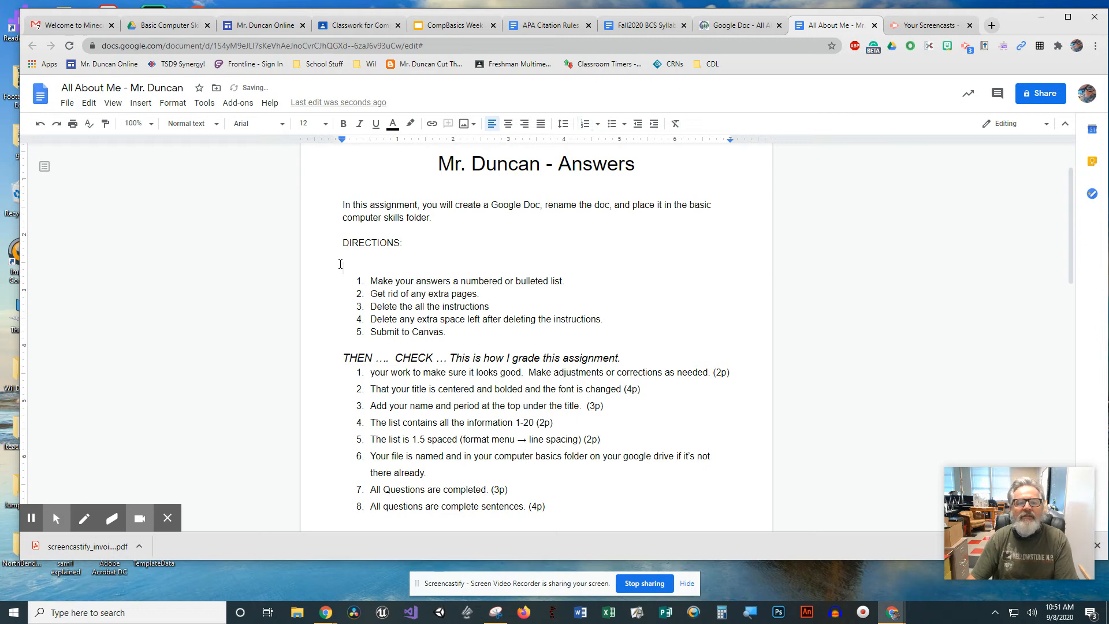
{"action": "key", "text": "BackSpace"}
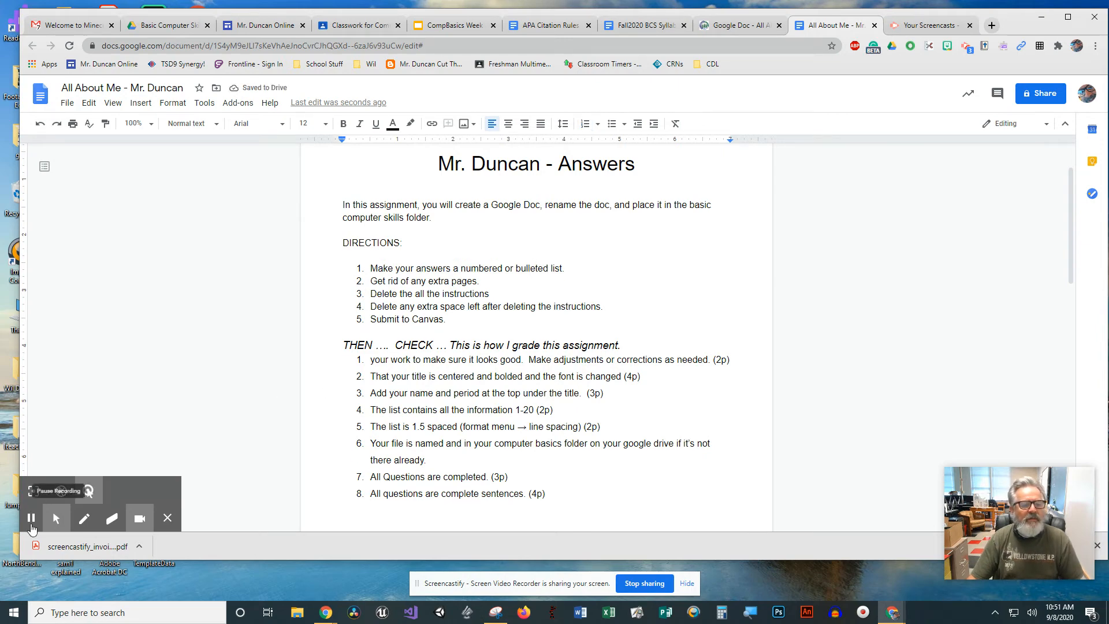
Format the birthday, address, color and ride sentences as a list, trying leading-zero numbering (01, 02) before applying arrow bullets.
{"action": "mouse_move", "coordinate": [56, 518]}
{"action": "left_click", "coordinate": [33, 492]}
{"action": "scroll", "coordinate": [561, 383], "scroll_direction": "down", "scroll_amount": 10}
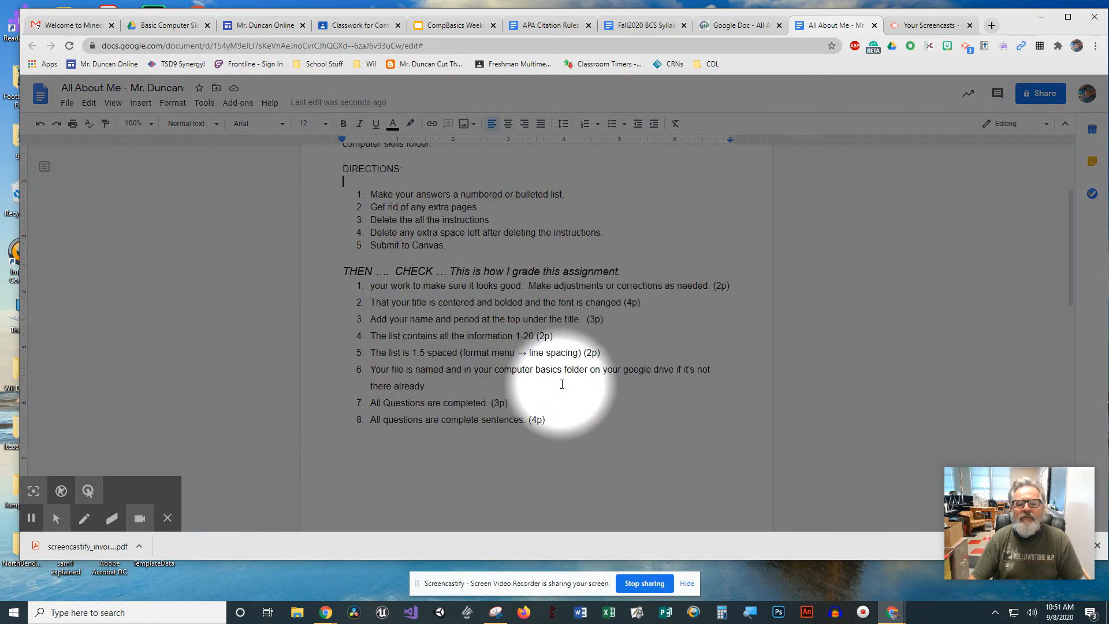
{"action": "scroll", "coordinate": [562, 385], "scroll_direction": "down", "scroll_amount": 1}
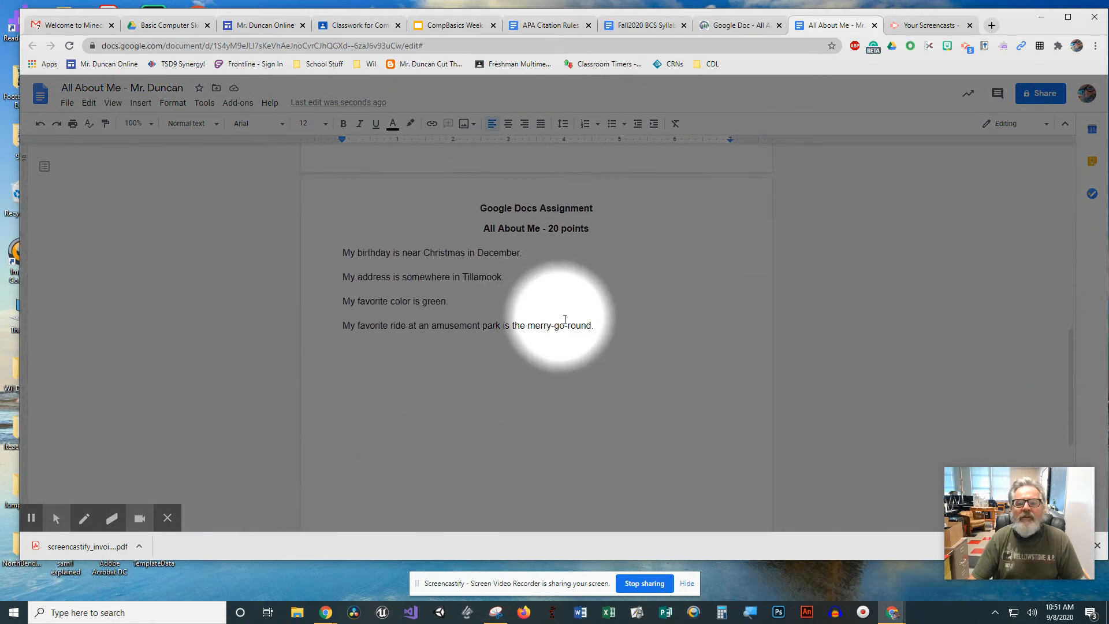
{"action": "left_click_drag", "start_coordinate": [595, 325], "coordinate": [342, 264]}
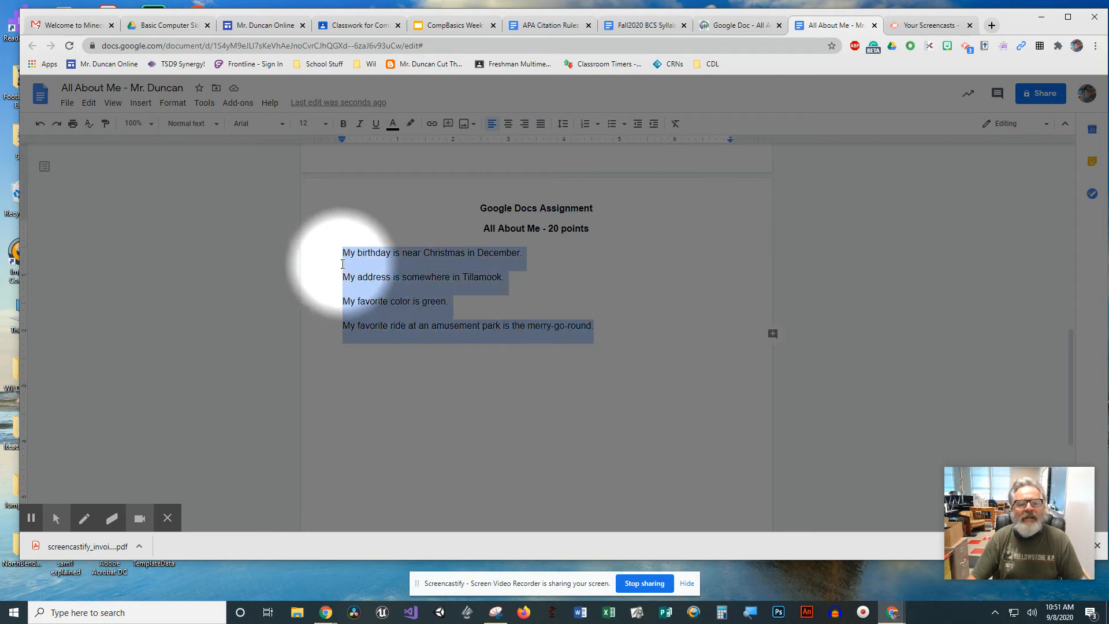
{"action": "left_click", "coordinate": [598, 125]}
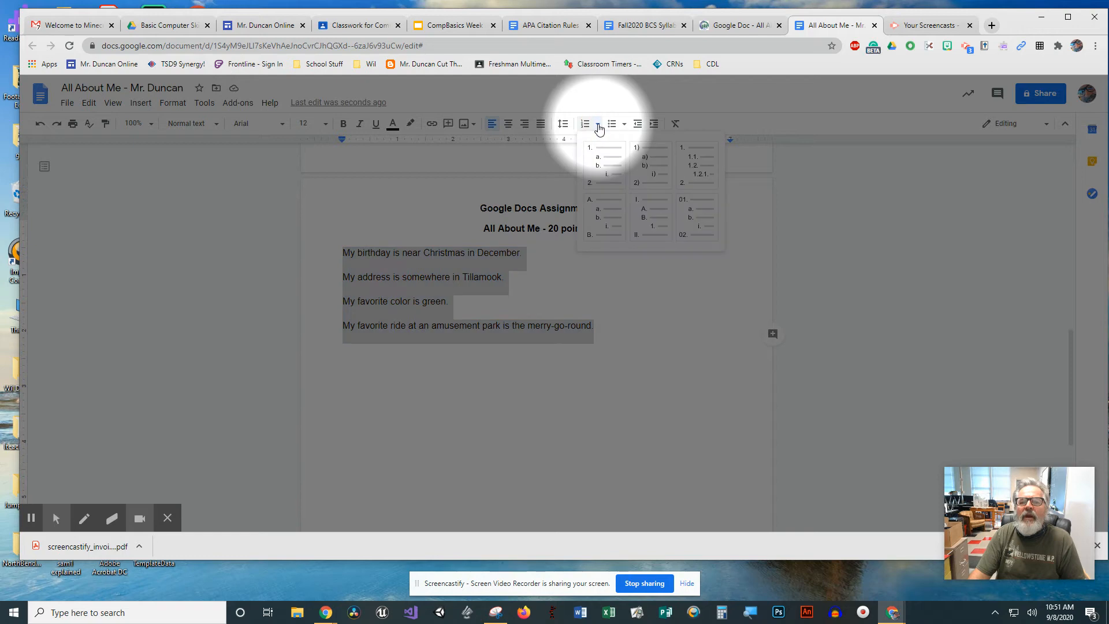
{"action": "left_click", "coordinate": [687, 217]}
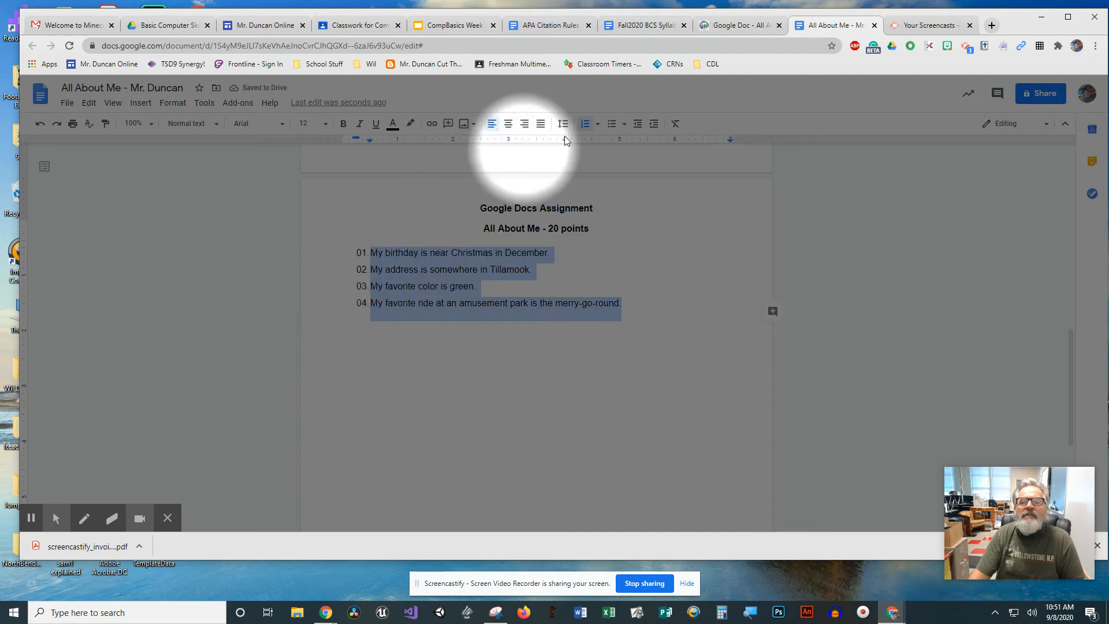
{"action": "left_click", "coordinate": [625, 125]}
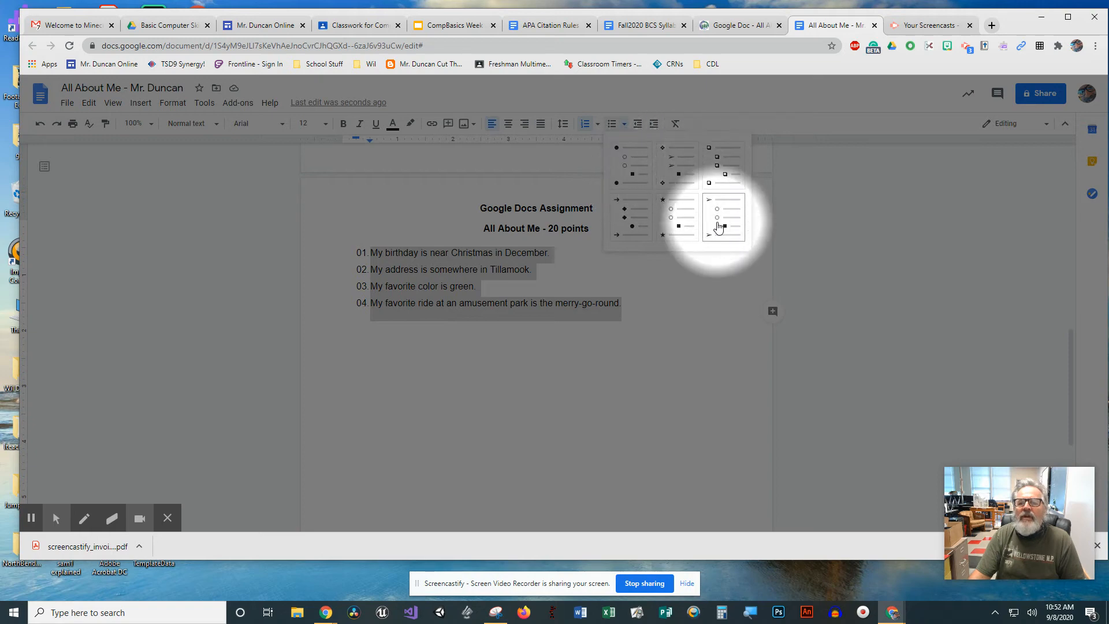
{"action": "left_click", "coordinate": [629, 215]}
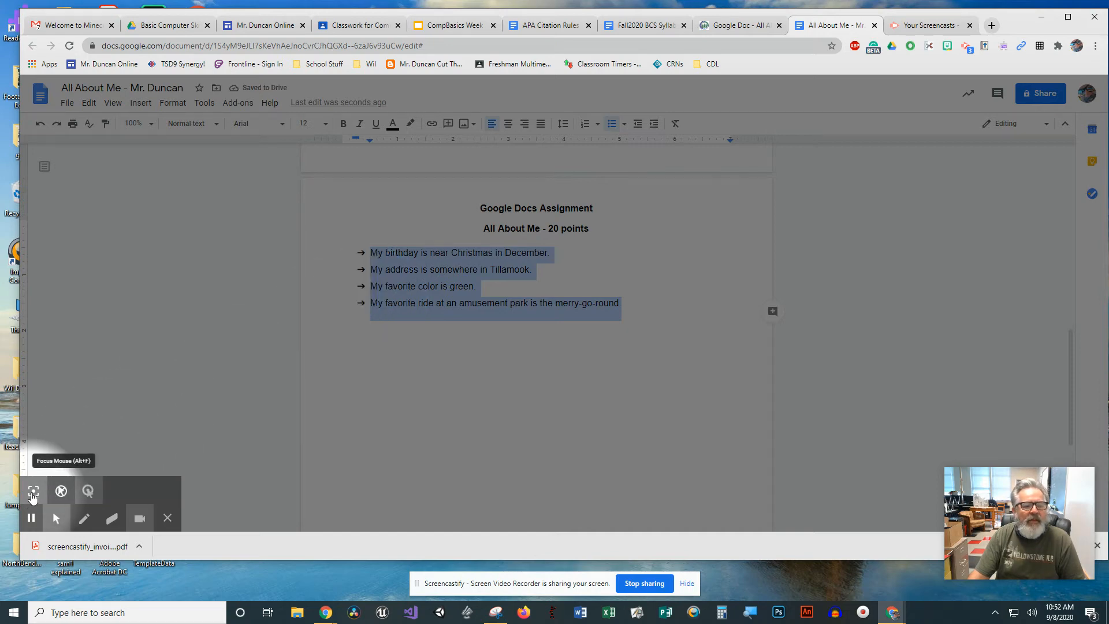
{"action": "left_click", "coordinate": [33, 493]}
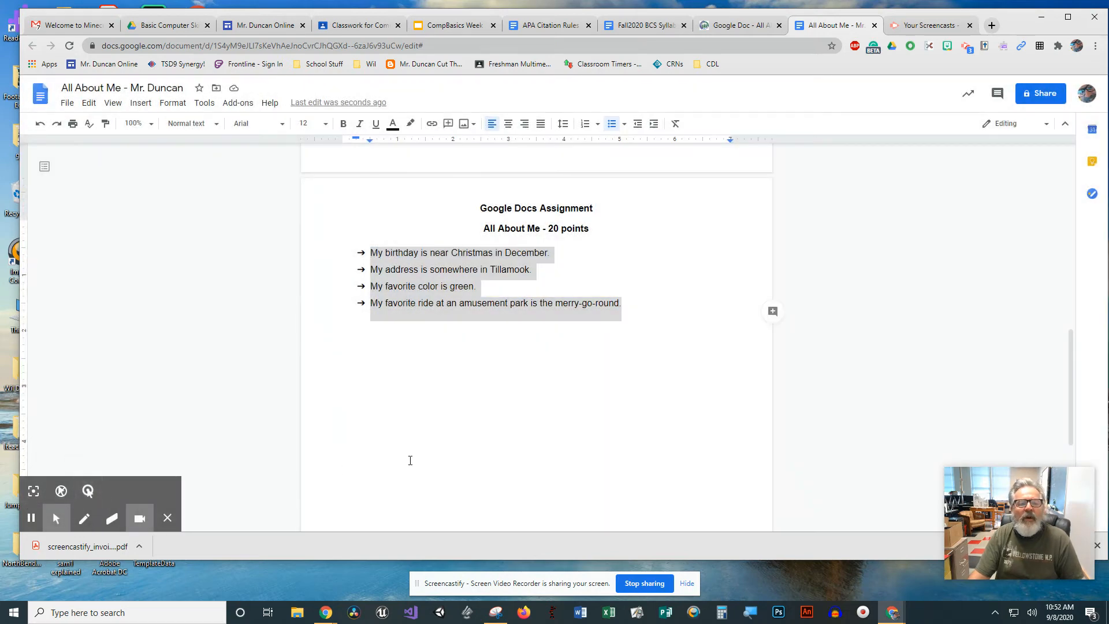
Delete the directions about making a numbered or bulleted list, getting rid of extra pages and deleting all the instructions.
{"action": "scroll", "coordinate": [410, 461], "scroll_direction": "up", "scroll_amount": 1}
{"action": "left_click", "coordinate": [88, 491]}
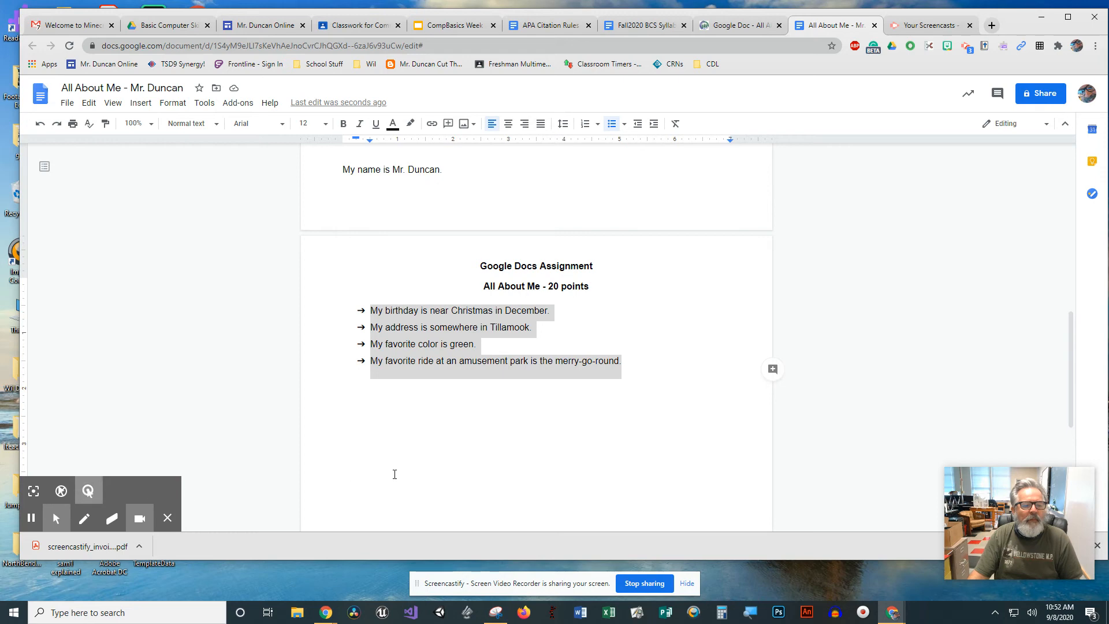
{"action": "scroll", "coordinate": [416, 467], "scroll_direction": "up", "scroll_amount": 8}
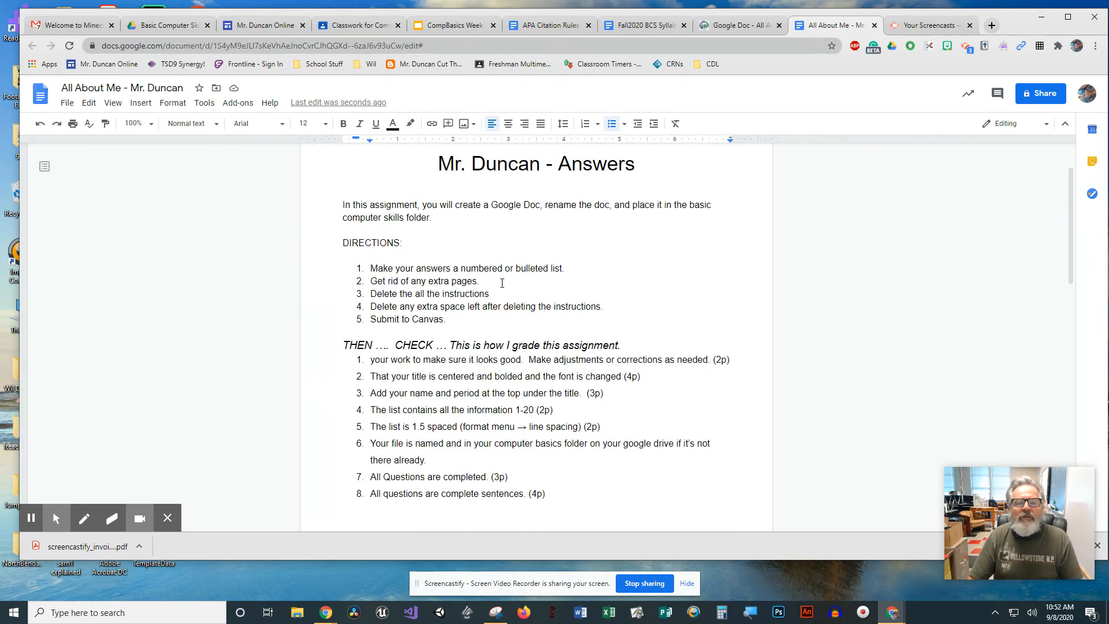
{"action": "left_click_drag", "start_coordinate": [488, 277], "coordinate": [348, 271]}
{"action": "key", "text": "BackSpace"}
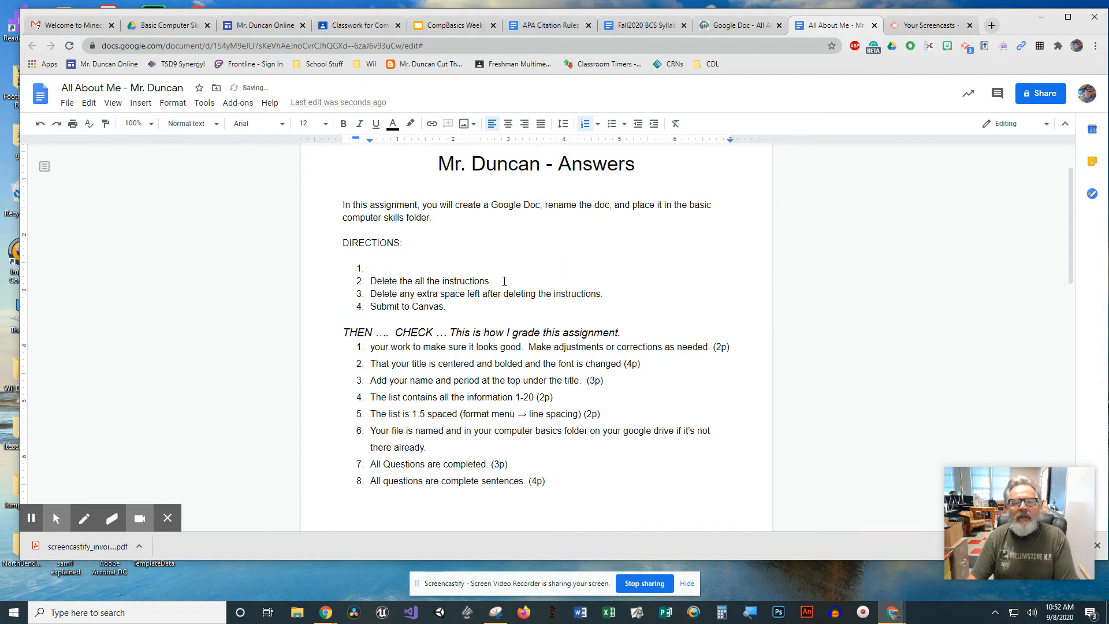
{"action": "left_click_drag", "start_coordinate": [504, 281], "coordinate": [345, 278]}
{"action": "key", "text": "BackSpace"}
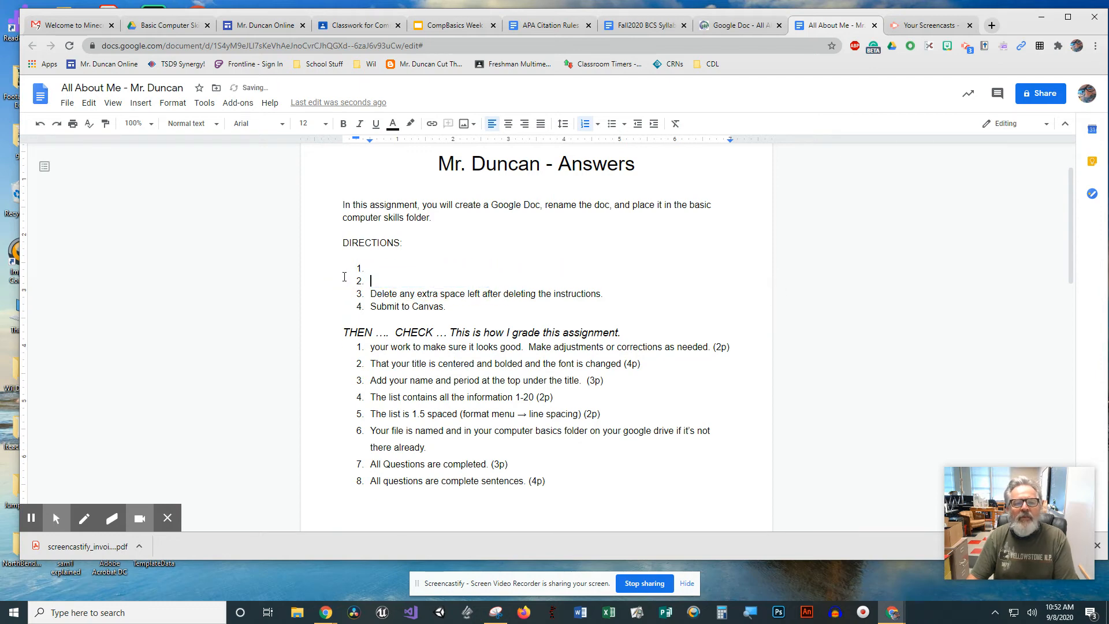
{"action": "key", "text": "BackSpace"}
{"action": "key", "text": "BackSpace"}
Apply the same arrow bullet style to the "My name is" sentence above the birthday answer.
{"action": "scroll", "coordinate": [420, 362], "scroll_direction": "down", "scroll_amount": 1}
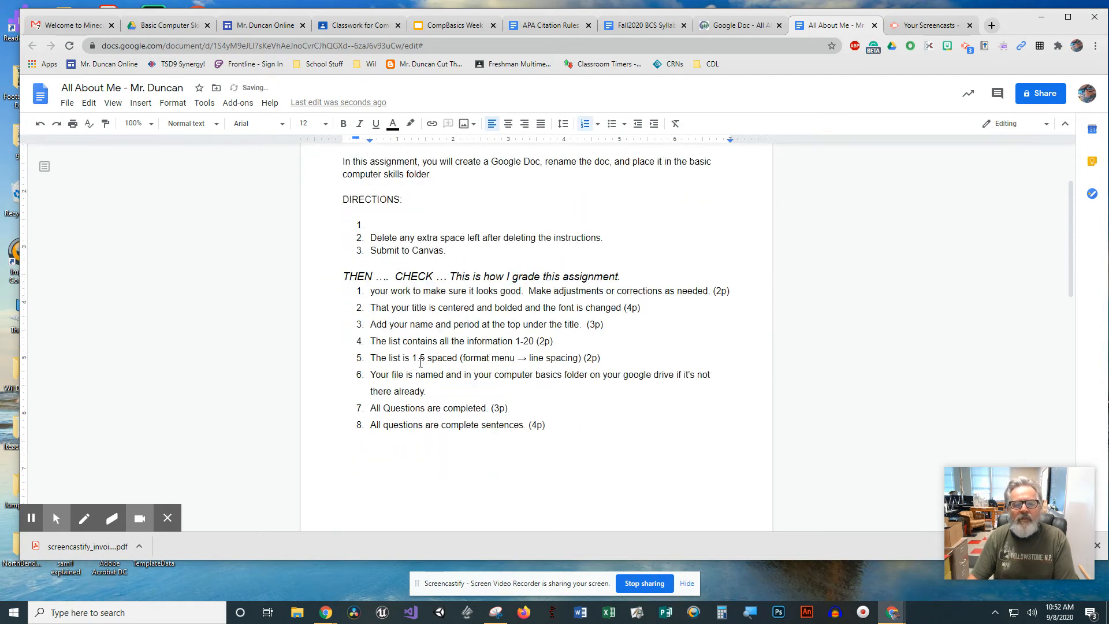
{"action": "scroll", "coordinate": [420, 363], "scroll_direction": "down", "scroll_amount": 12}
{"action": "scroll", "coordinate": [420, 365], "scroll_direction": "up", "scroll_amount": 13}
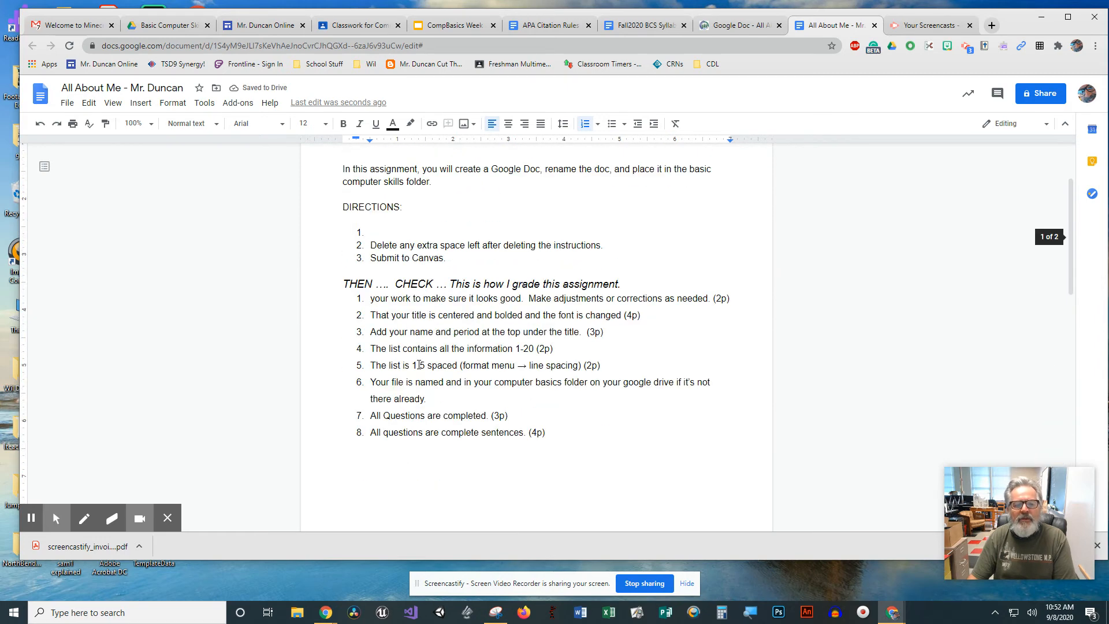
{"action": "scroll", "coordinate": [419, 365], "scroll_direction": "up", "scroll_amount": 1}
{"action": "scroll", "coordinate": [419, 364], "scroll_direction": "down", "scroll_amount": 8}
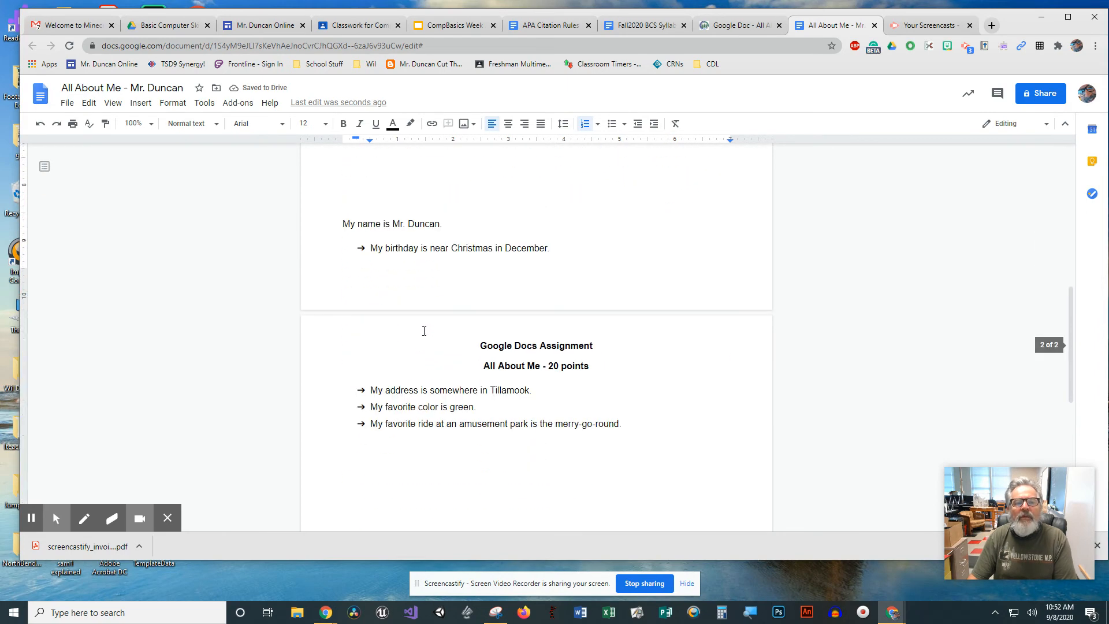
{"action": "scroll", "coordinate": [424, 331], "scroll_direction": "up", "scroll_amount": 5}
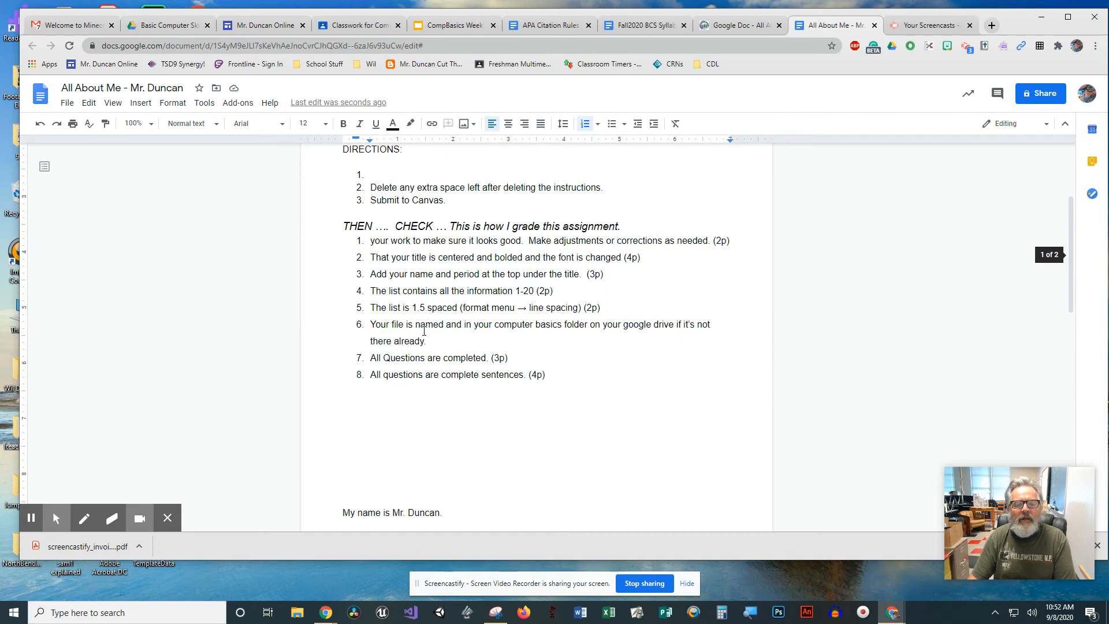
{"action": "scroll", "coordinate": [424, 331], "scroll_direction": "down", "scroll_amount": 3}
{"action": "left_click_drag", "start_coordinate": [440, 339], "coordinate": [342, 339]}
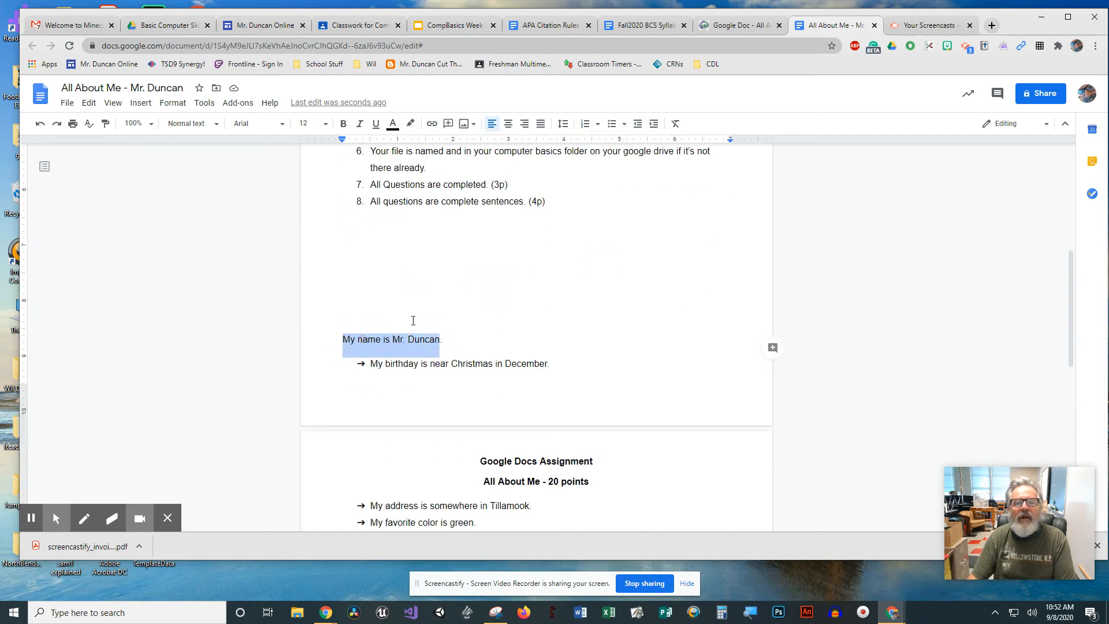
{"action": "left_click", "coordinate": [624, 124]}
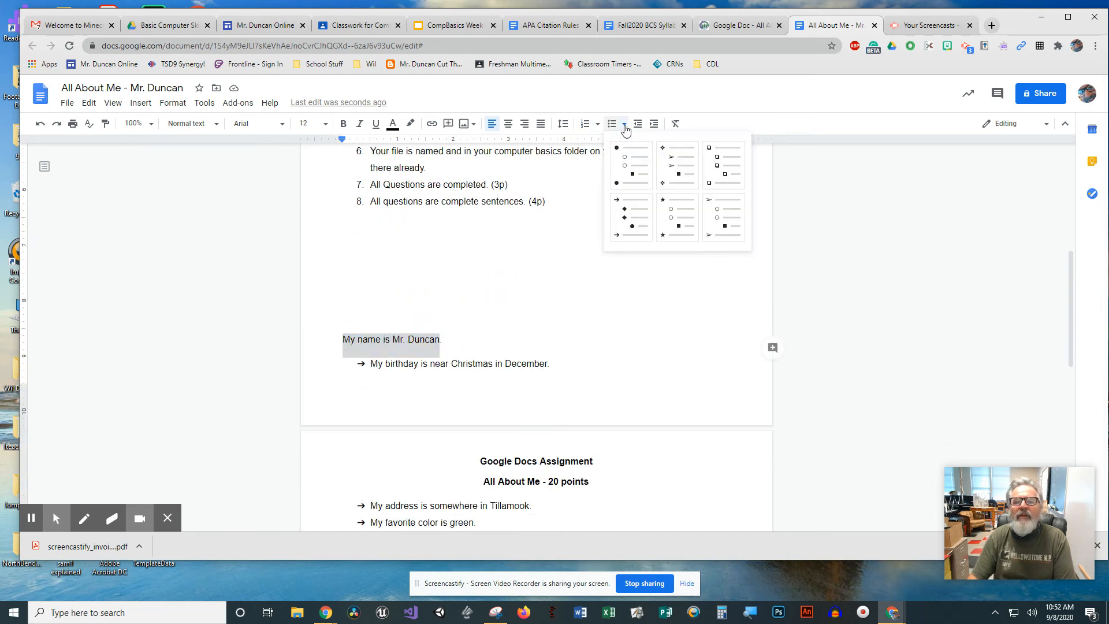
{"action": "left_click", "coordinate": [633, 209]}
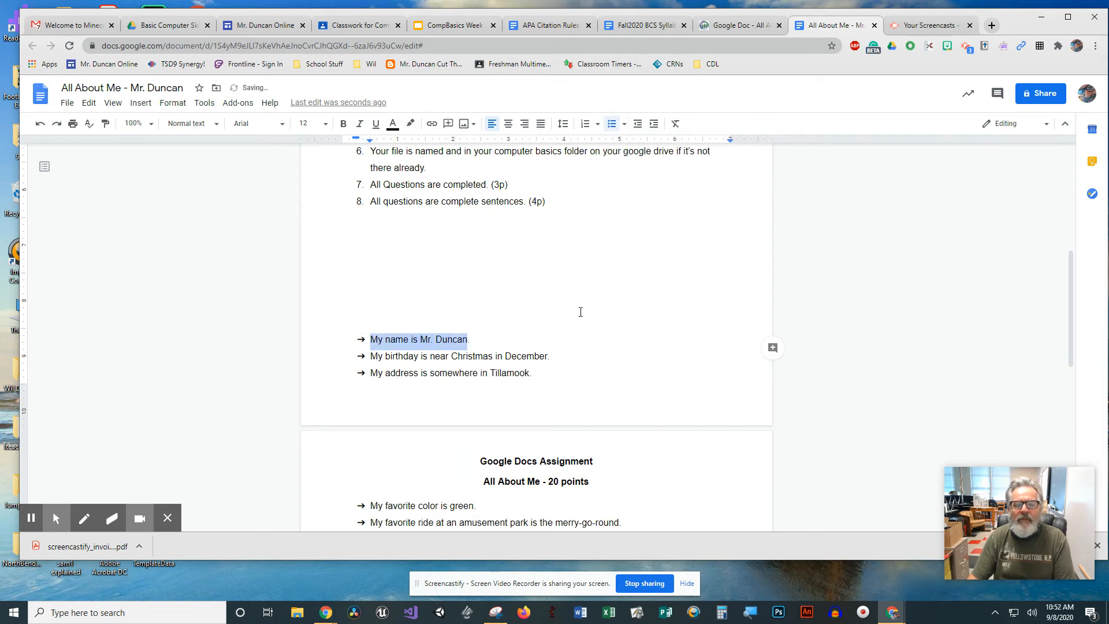
Delete everything from the introductory "In this assignment" paragraph through the grading checklist and the empty space before the bulleted answers.
{"action": "scroll", "coordinate": [573, 312], "scroll_direction": "up", "scroll_amount": 1}
{"action": "scroll", "coordinate": [573, 312], "scroll_direction": "up", "scroll_amount": 3}
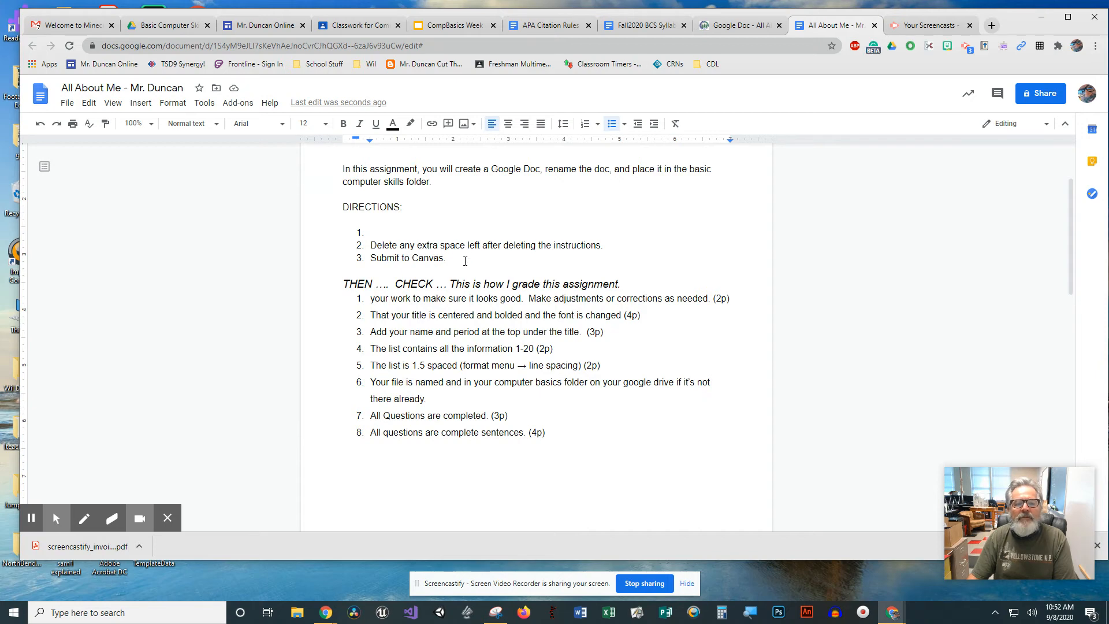
{"action": "scroll", "coordinate": [522, 452], "scroll_direction": "down", "scroll_amount": 3}
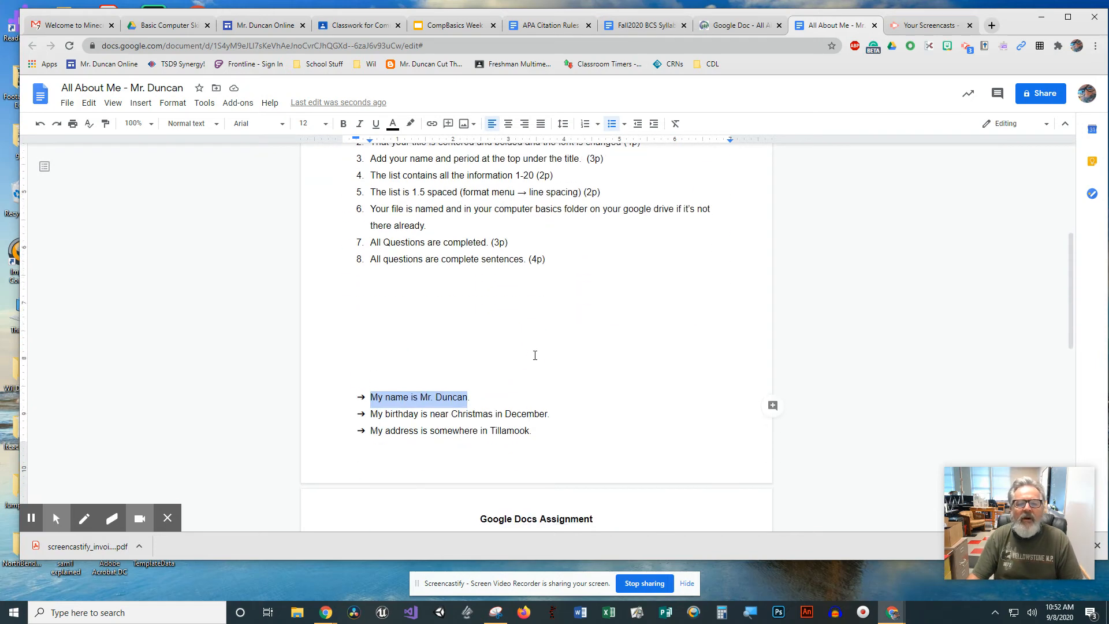
{"action": "left_click", "coordinate": [365, 376]}
{"action": "left_click_drag", "start_coordinate": [366, 376], "coordinate": [334, 233]}
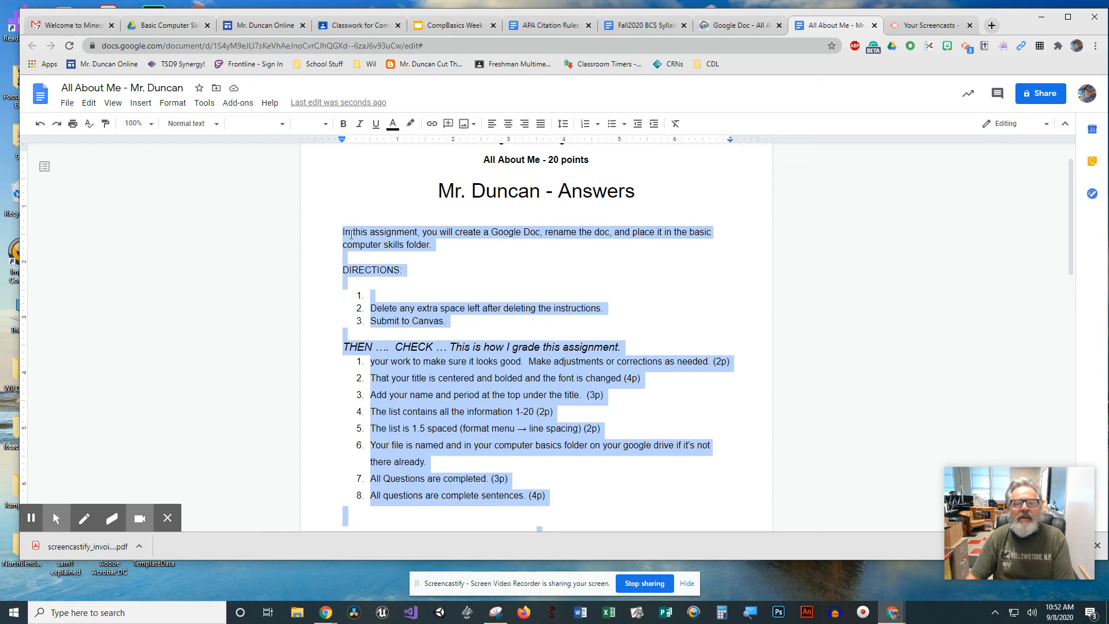
{"action": "key", "text": "BackSpace"}
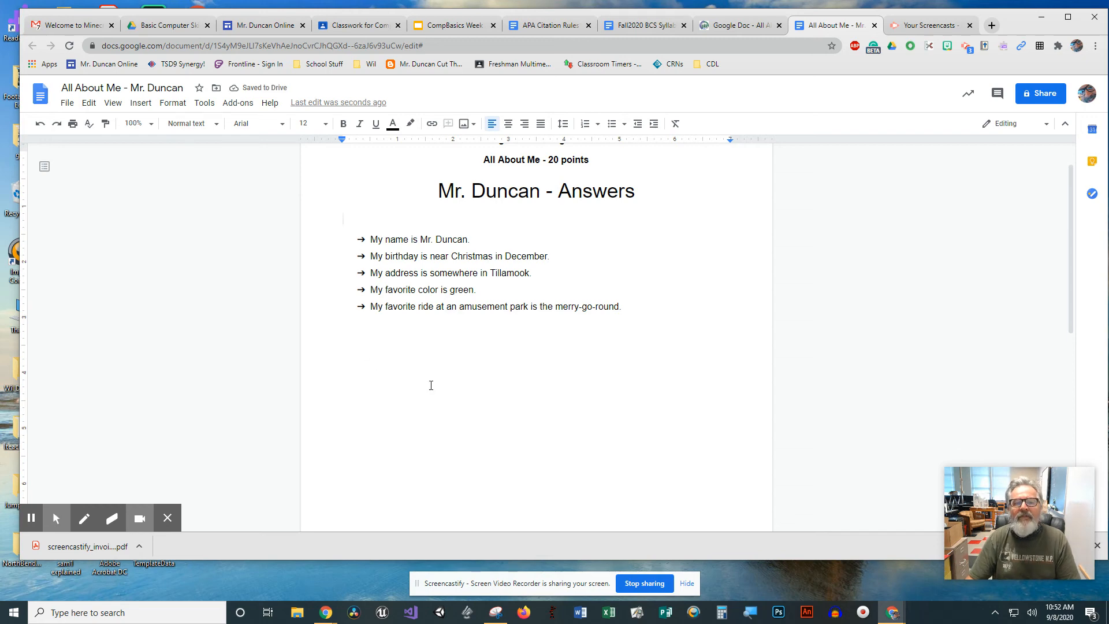
Switch to the Canvas assignment page for Google Doc - All About Me and choose Google Drive (LTI 1.3) as the submission method.
{"action": "left_click", "coordinate": [738, 27]}
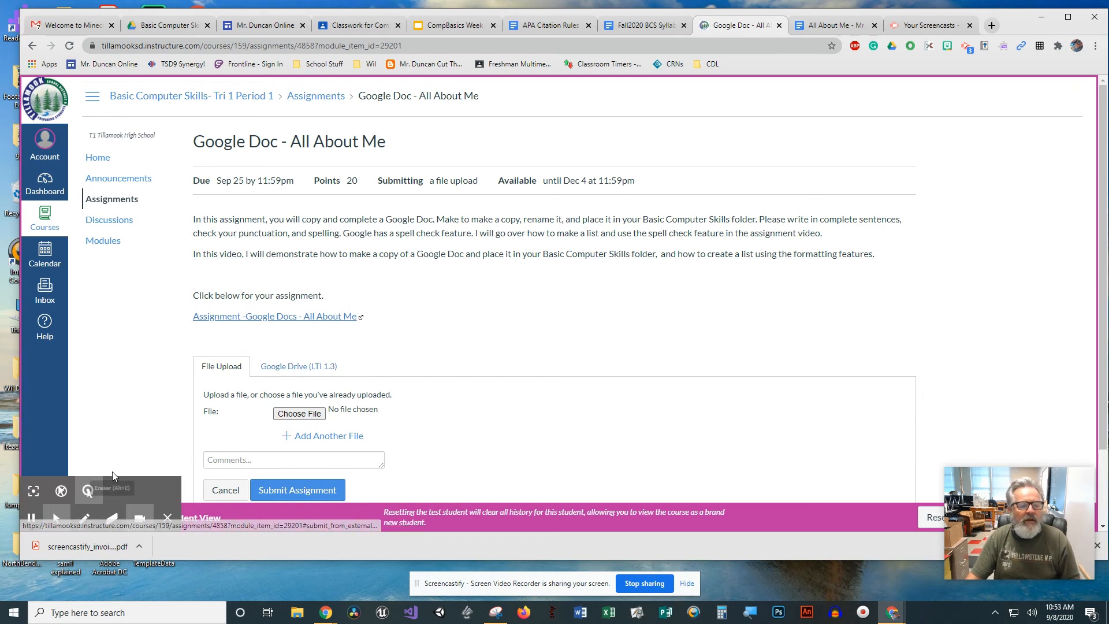
{"action": "left_click", "coordinate": [34, 491]}
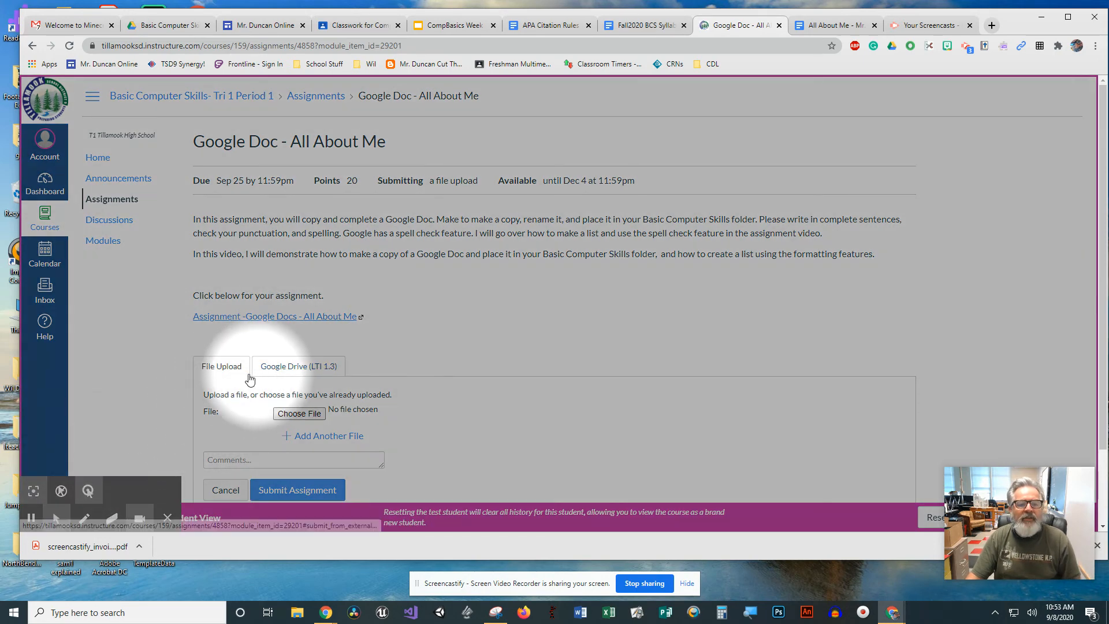
{"action": "left_click", "coordinate": [307, 370]}
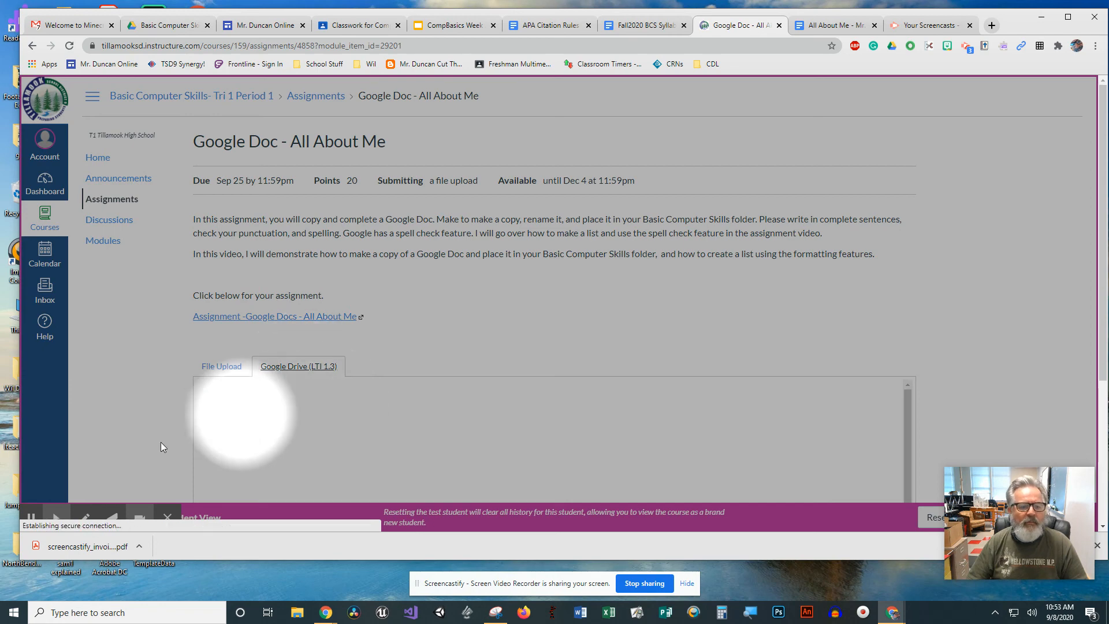
{"action": "mouse_move", "coordinate": [57, 517]}
{"action": "left_click", "coordinate": [35, 494]}
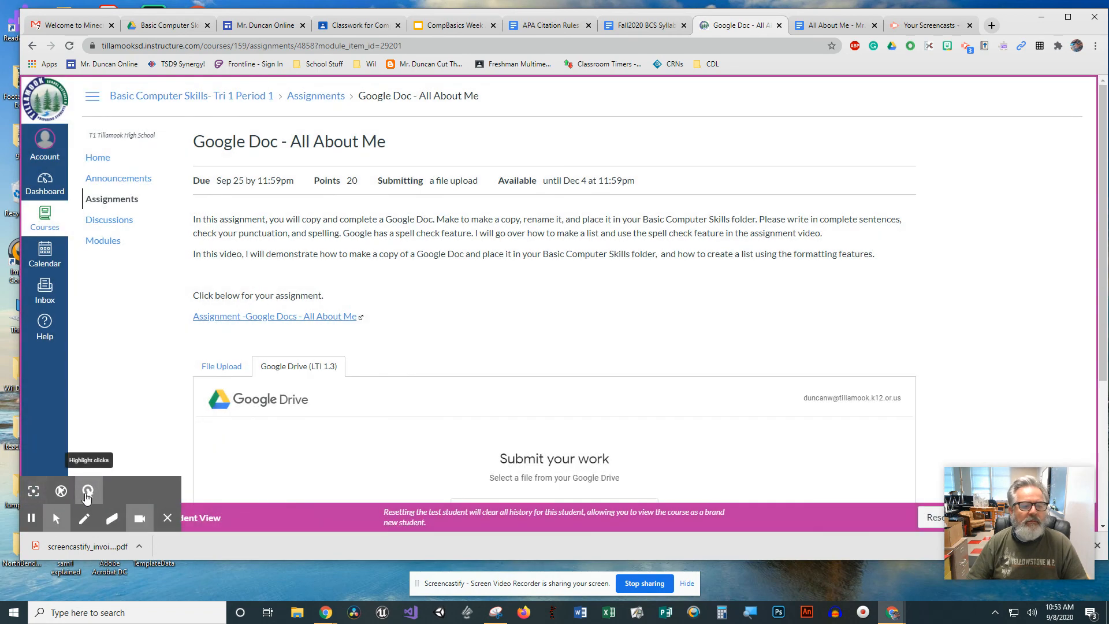
{"action": "scroll", "coordinate": [344, 403], "scroll_direction": "down", "scroll_amount": 3}
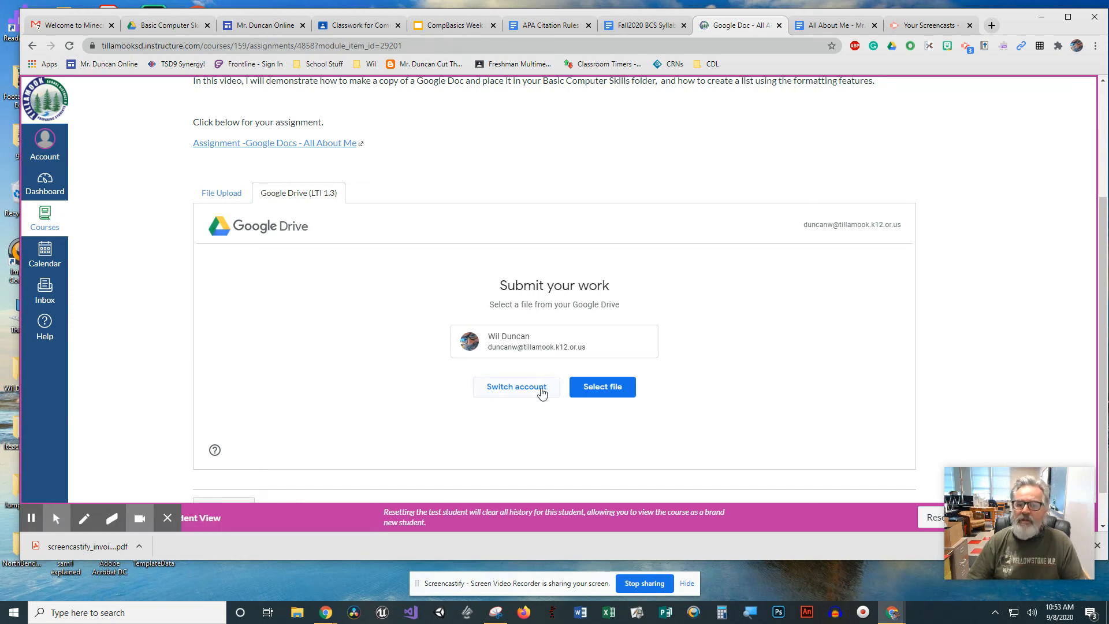
Attach the renamed copy of the All About Me document from the recent Google Drive files, accepting the temporary sharing change.
{"action": "left_click", "coordinate": [599, 392]}
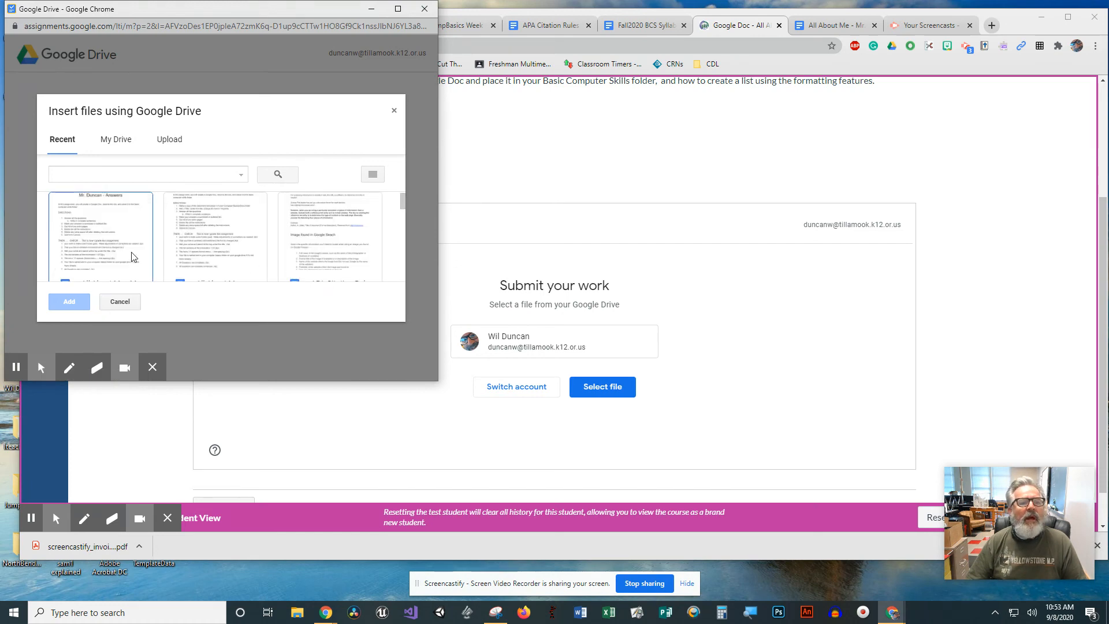
{"action": "left_click", "coordinate": [91, 238]}
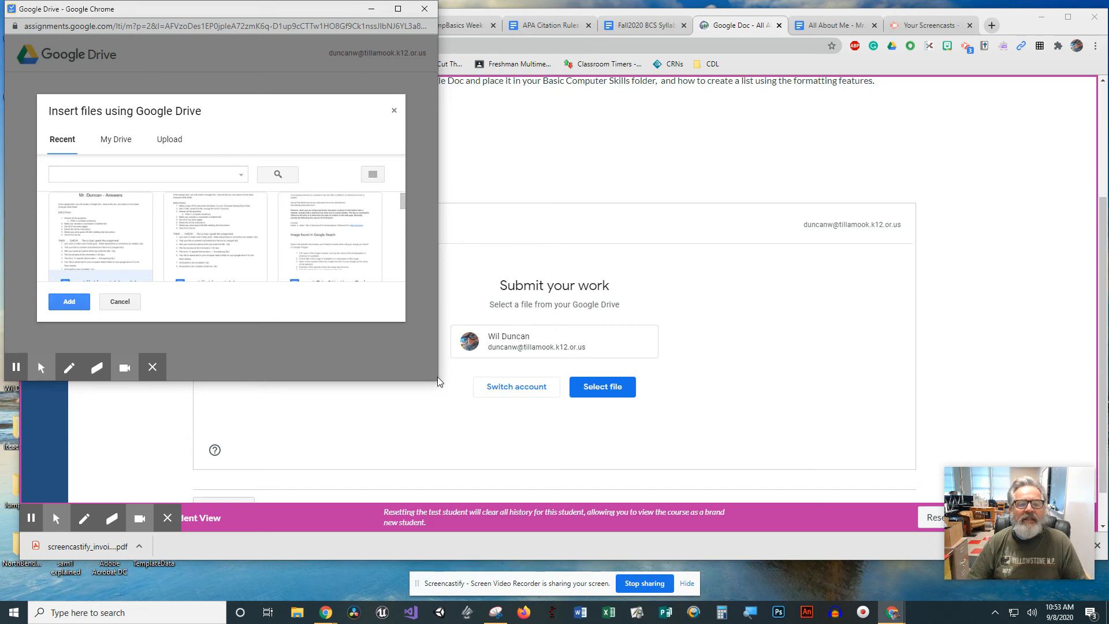
{"action": "left_click_drag", "start_coordinate": [438, 381], "coordinate": [520, 467]}
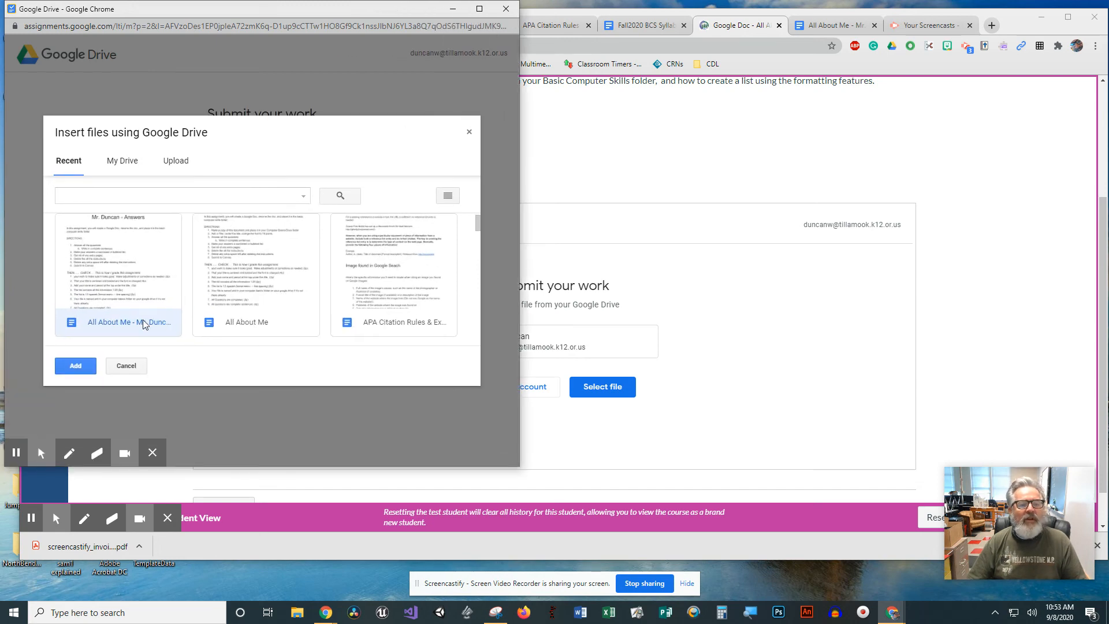
{"action": "left_click", "coordinate": [74, 366]}
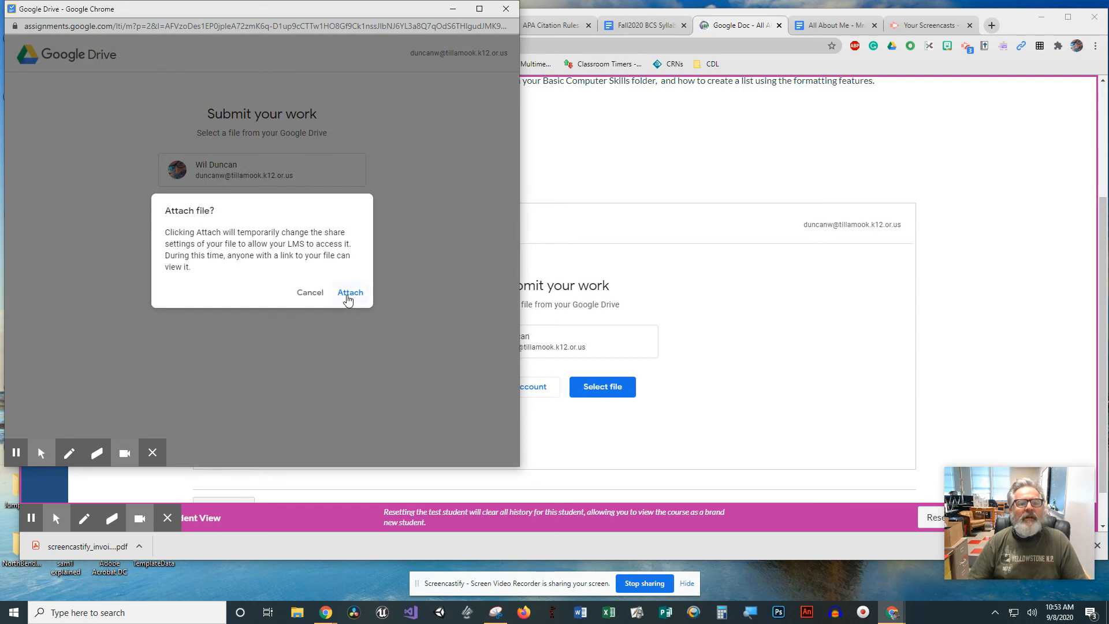
{"action": "left_click", "coordinate": [347, 298]}
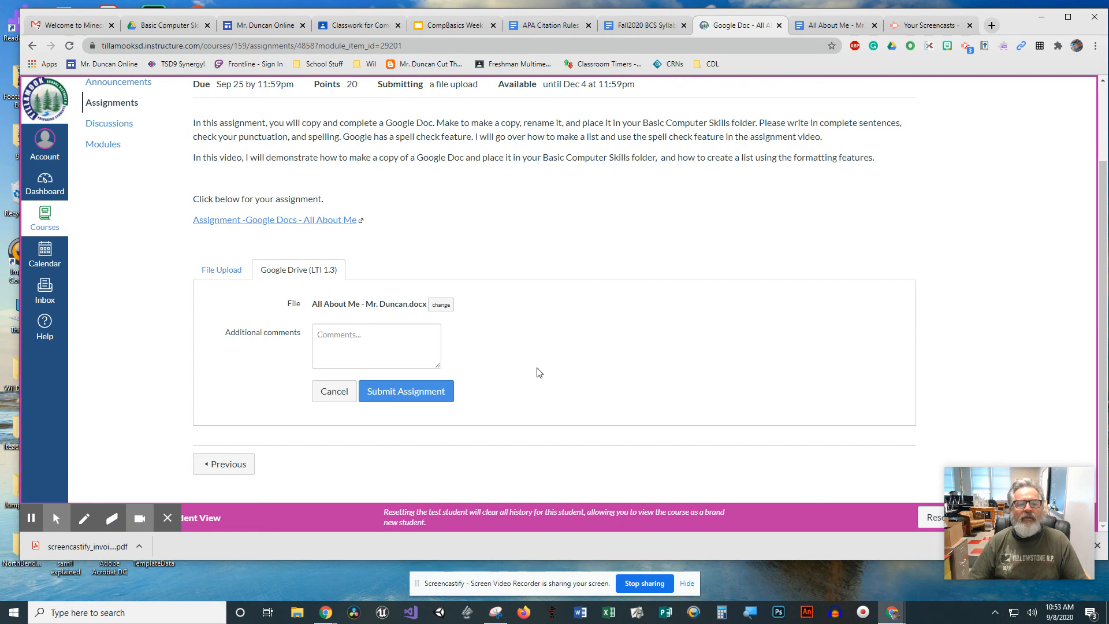
Add the submission comment "All done" followed by the teacher's title and last initial.
{"action": "left_click", "coordinate": [378, 341]}
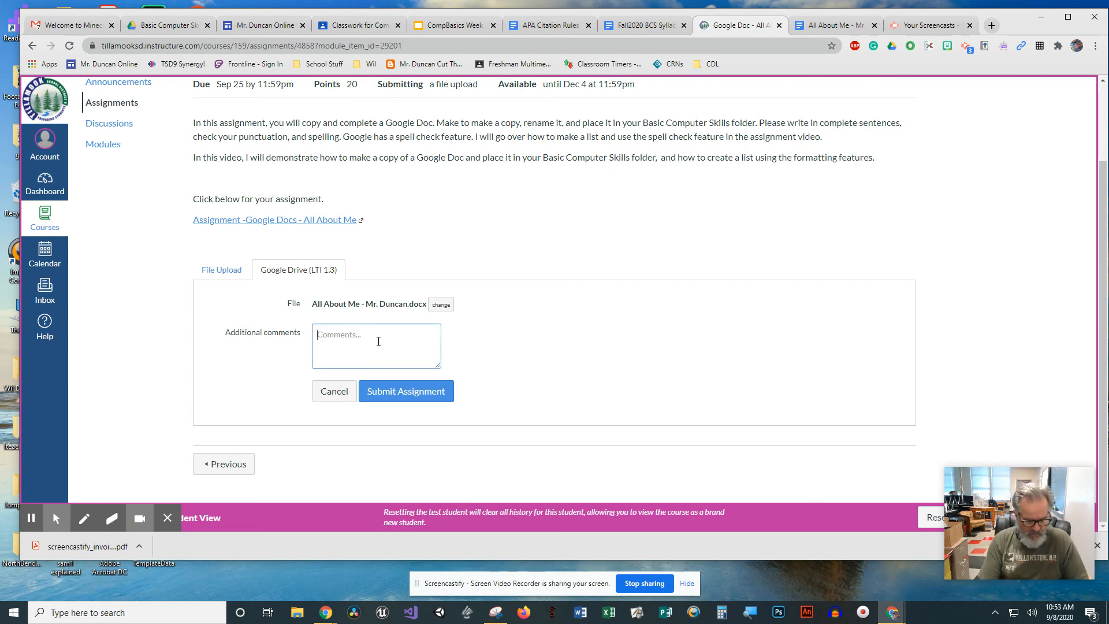
{"action": "type", "text": "All sone"}
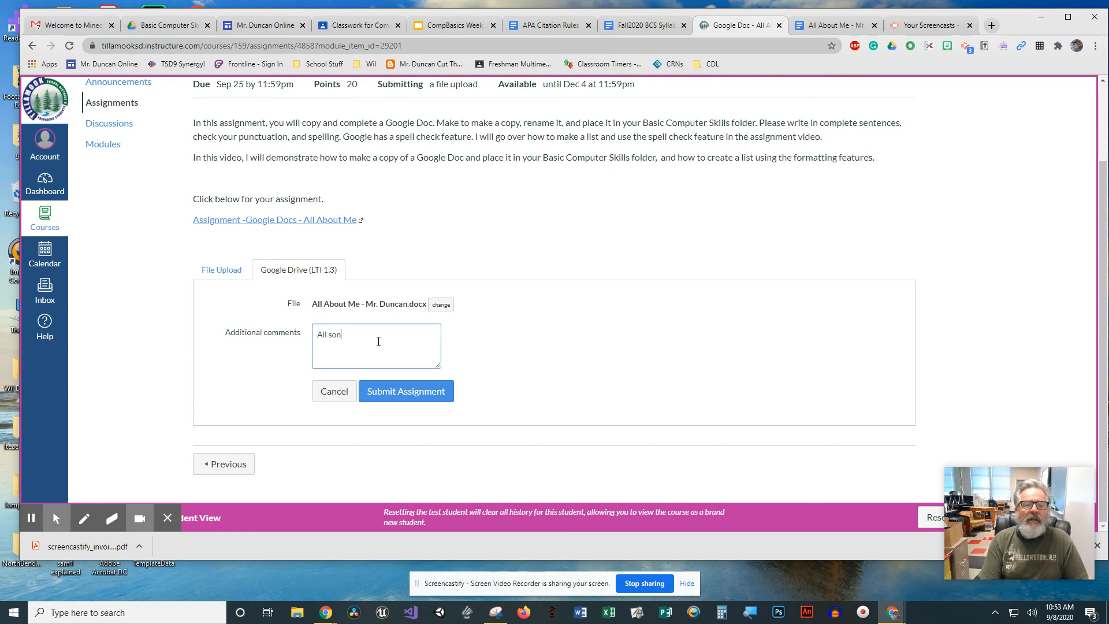
{"action": "key", "text": "BackSpace"}
{"action": "key", "text": "BackSpace"}
{"action": "key", "text": "BackSpace"}
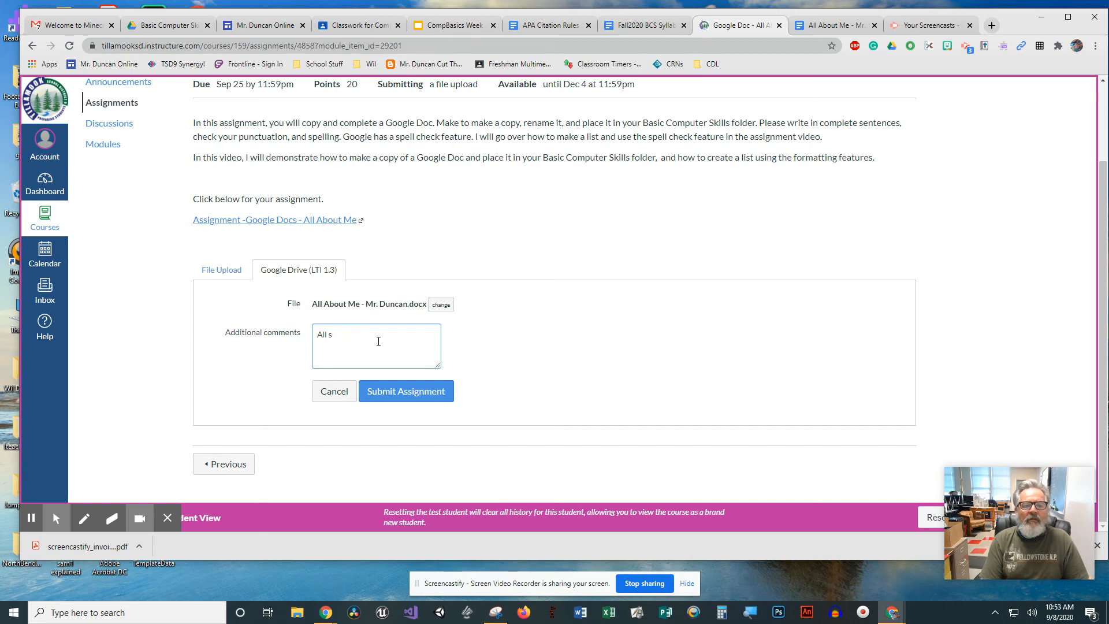
{"action": "type", "text": "done Me"}
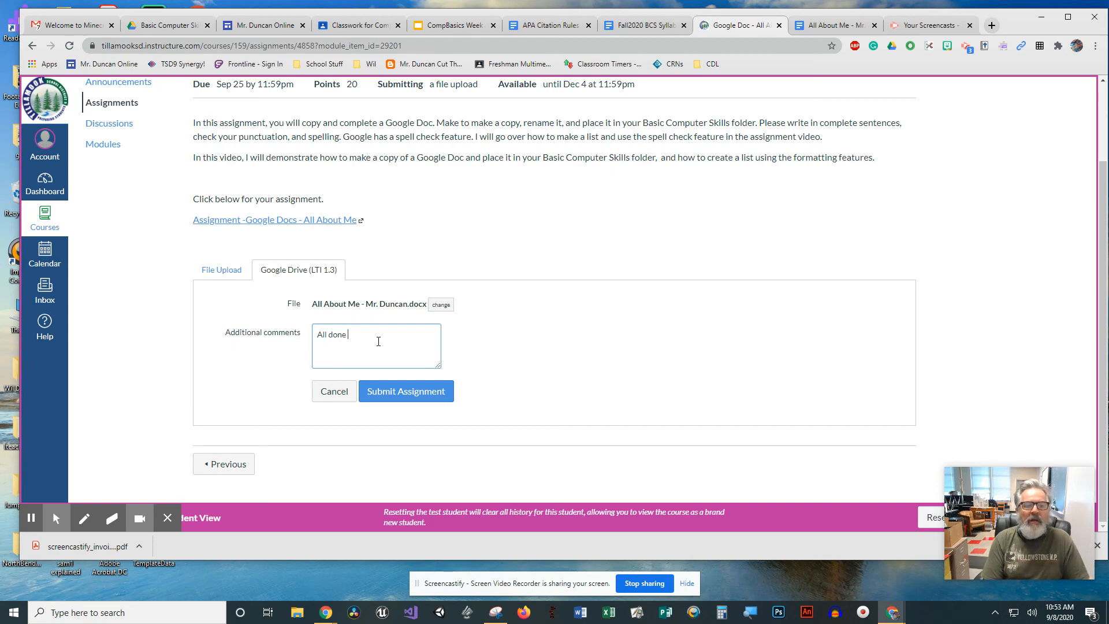
{"action": "key", "text": "BackSpace"}
{"action": "key", "text": "BackSpace"}
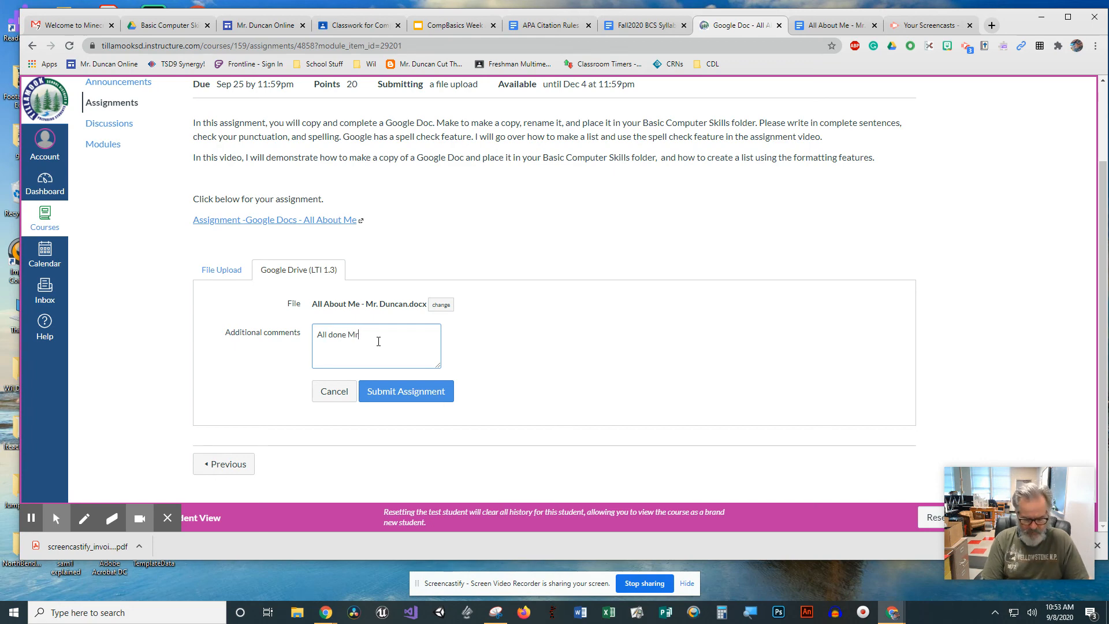
{"action": "type", "text": "r. D"}
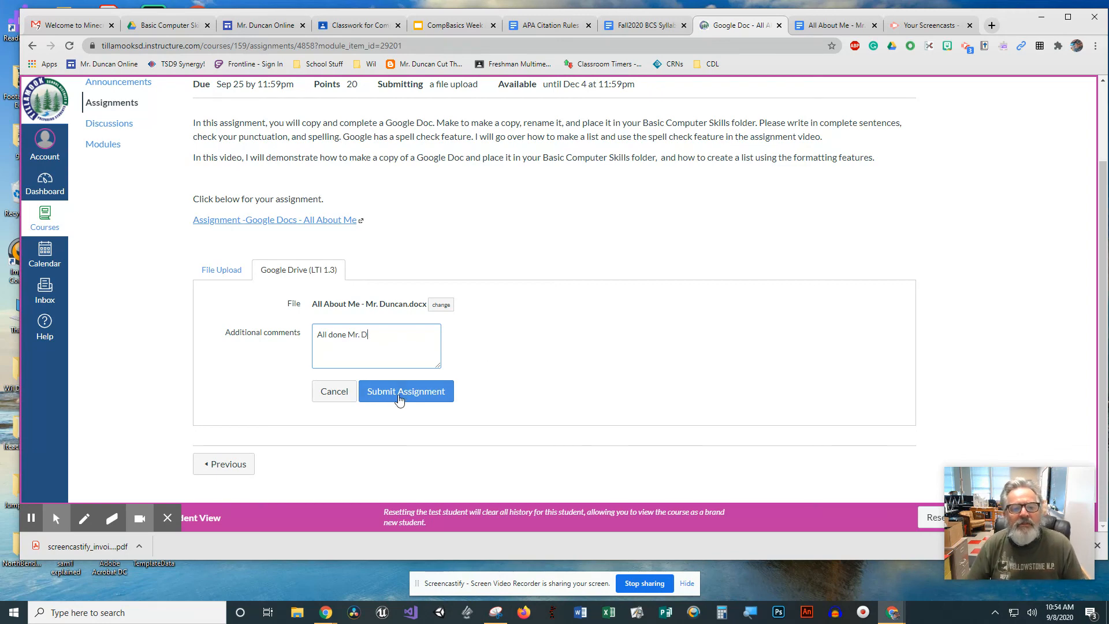